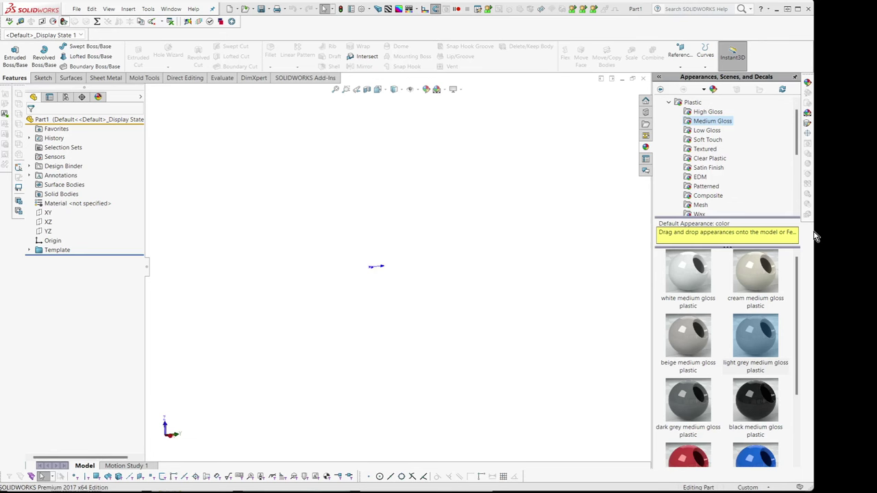
Widen the program window and orient the view normal to the XZ plane.
left_click_drag(815, 231, 869, 227)
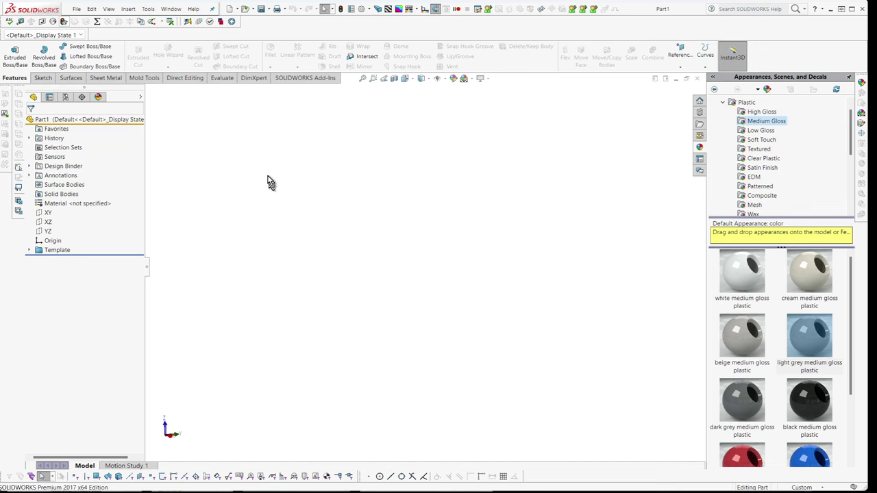
left_click(45, 223)
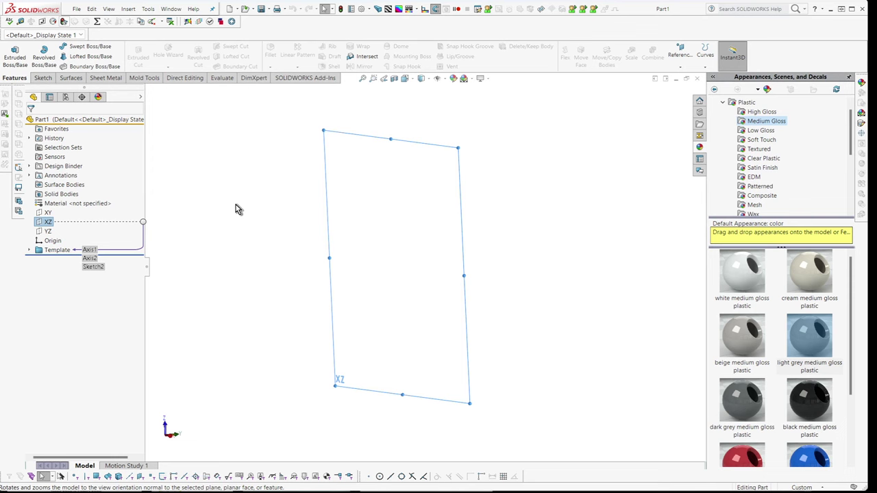
key("ctrl+8")
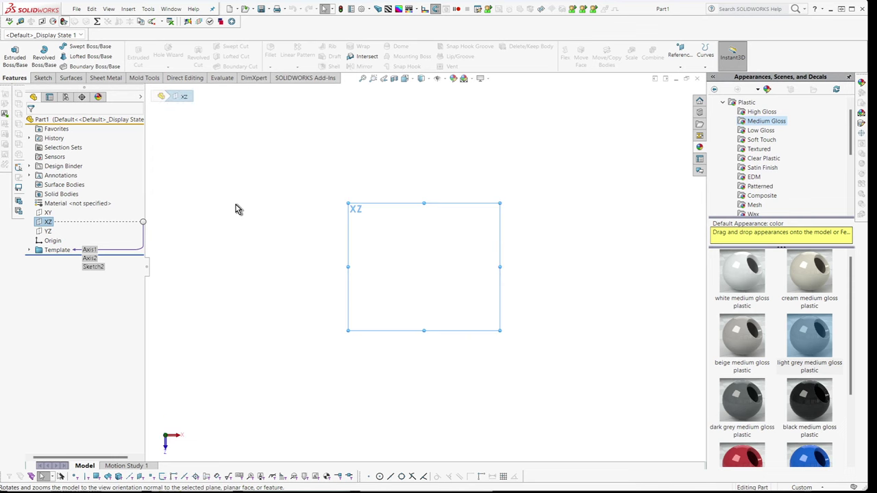
left_click(235, 209)
left_click(48, 222)
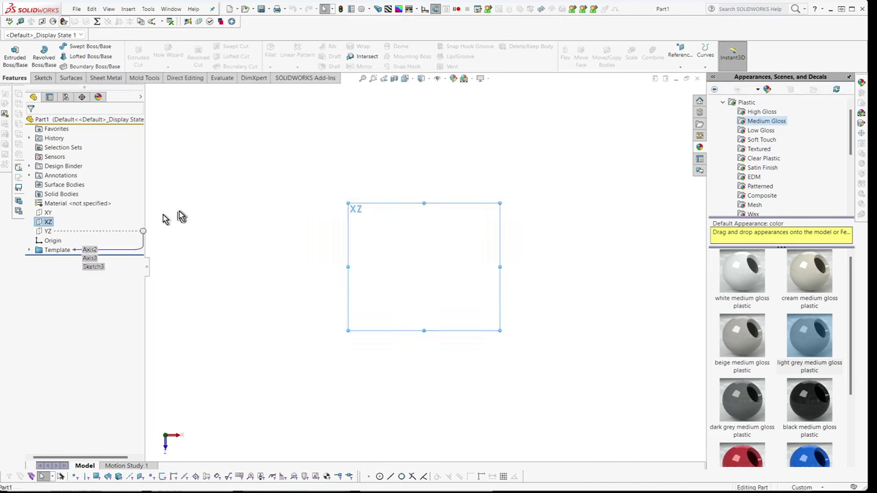
key("ctrl+8")
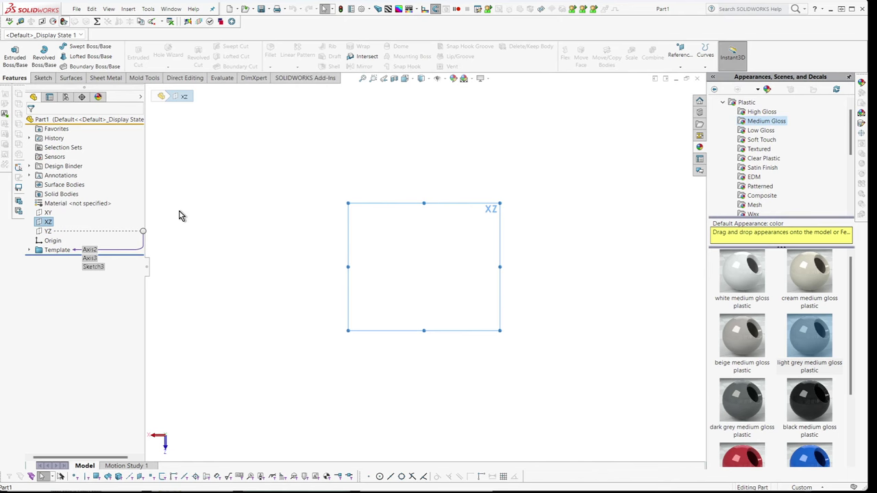
key("ctrl+8")
left_click(179, 216)
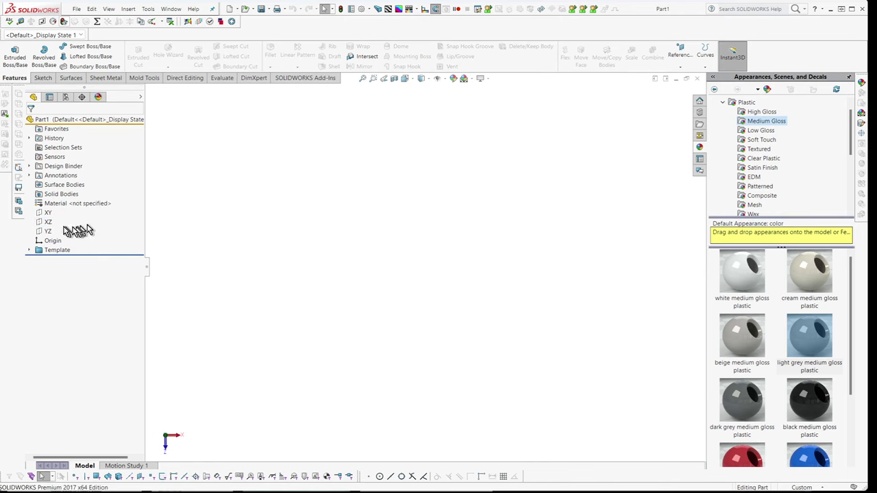
Start a sketch on the XZ plane and draw a vertical construction line about 1.34 in long downward from the origin.
left_click(48, 222)
key("c")
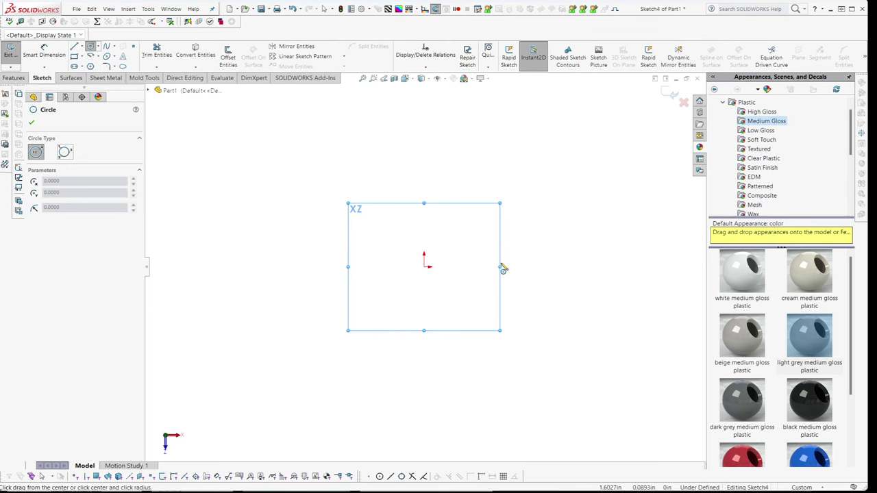
key("l")
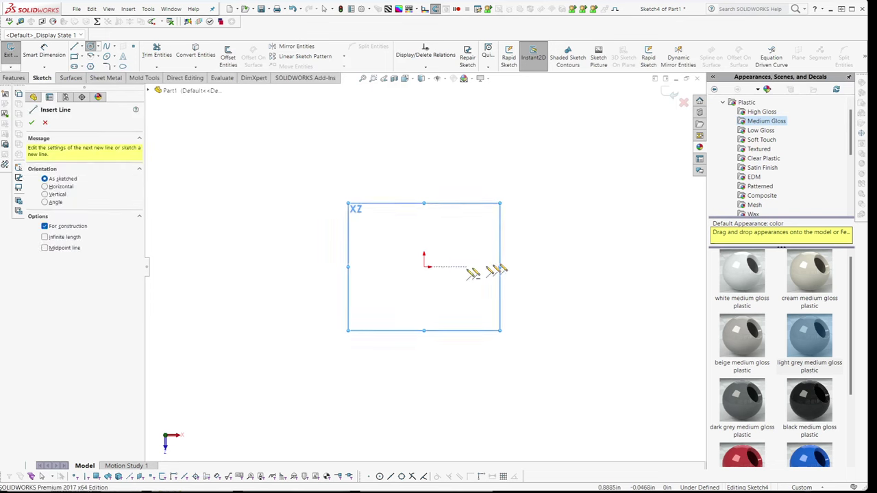
left_click(424, 266)
left_click(426, 328)
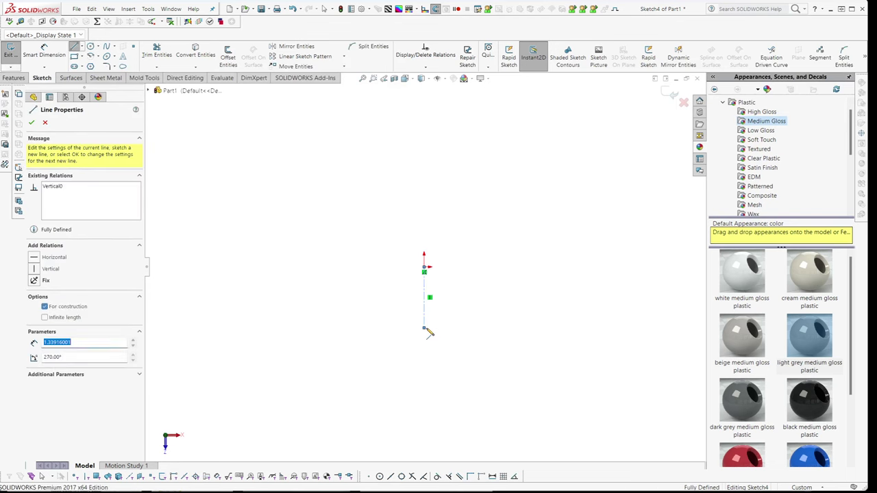
key("Escape")
Sketch a circle with a radius of about 1.27 in centred on the origin.
key("c")
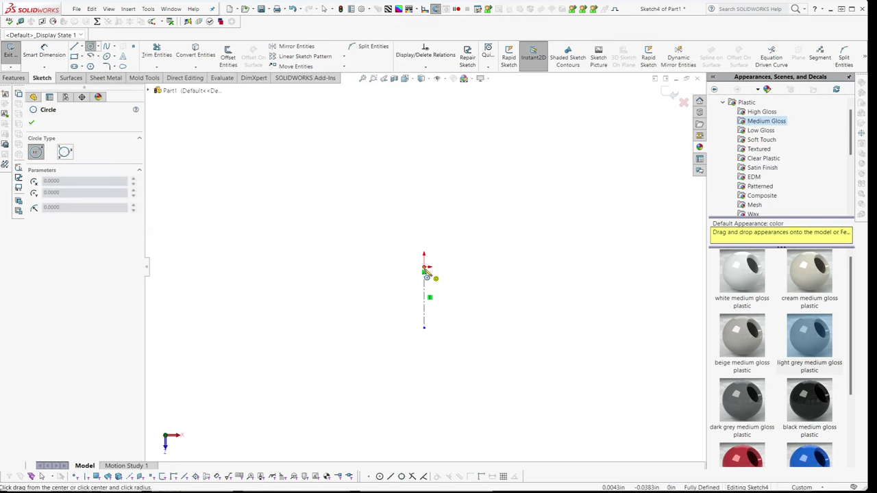
left_click(424, 267)
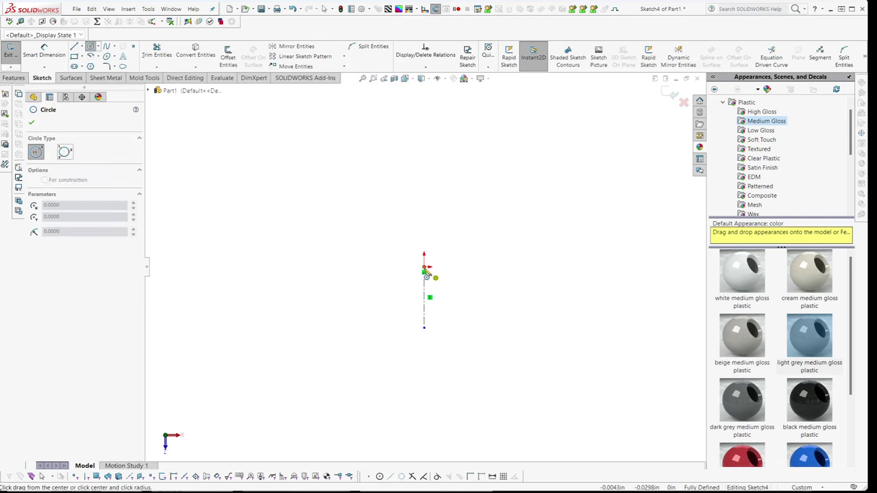
left_click(441, 217)
key("Escape")
Draw a vertical line from the circle's top to below the origin, continued by a horizontal line to the circle's left side.
key("l")
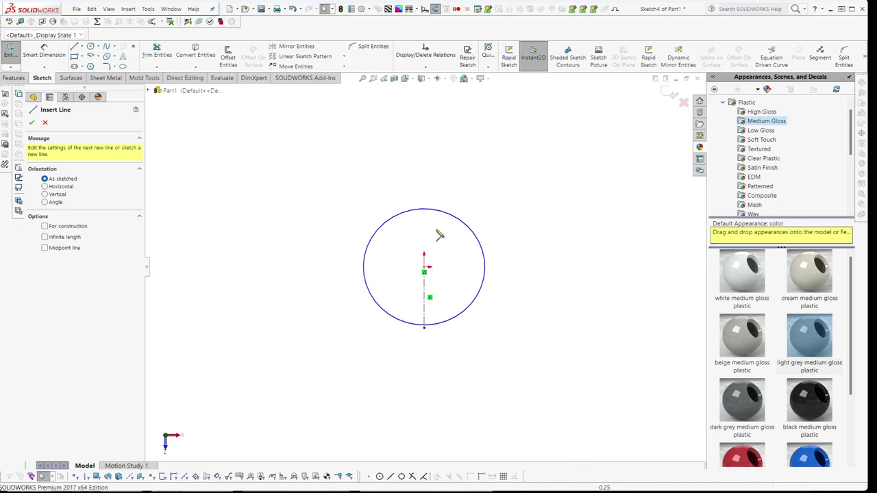
left_click(424, 210)
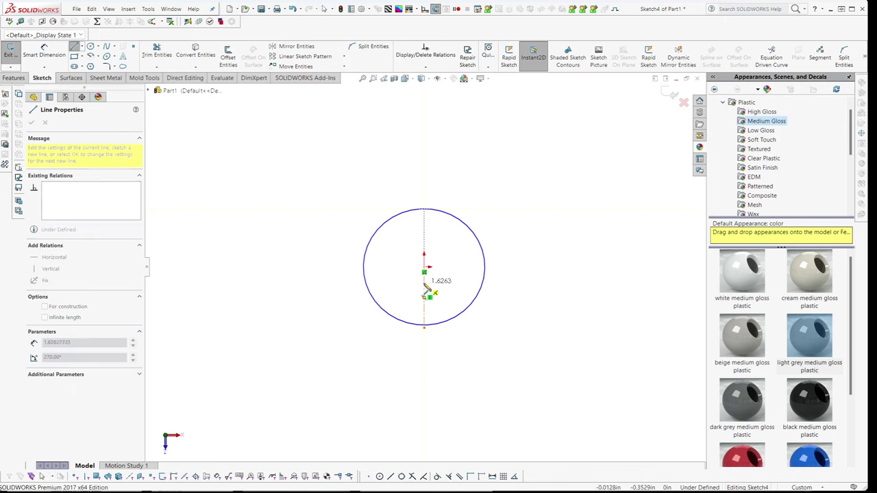
left_click(425, 289)
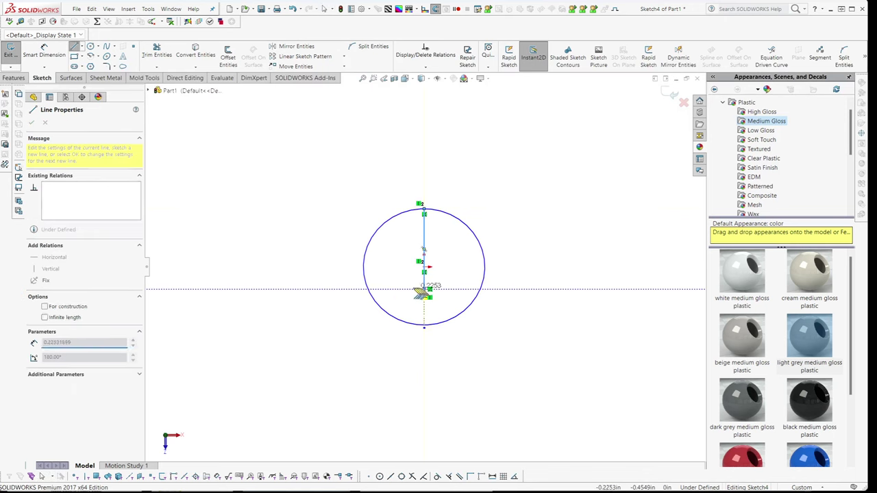
left_click(370, 289)
key("Escape")
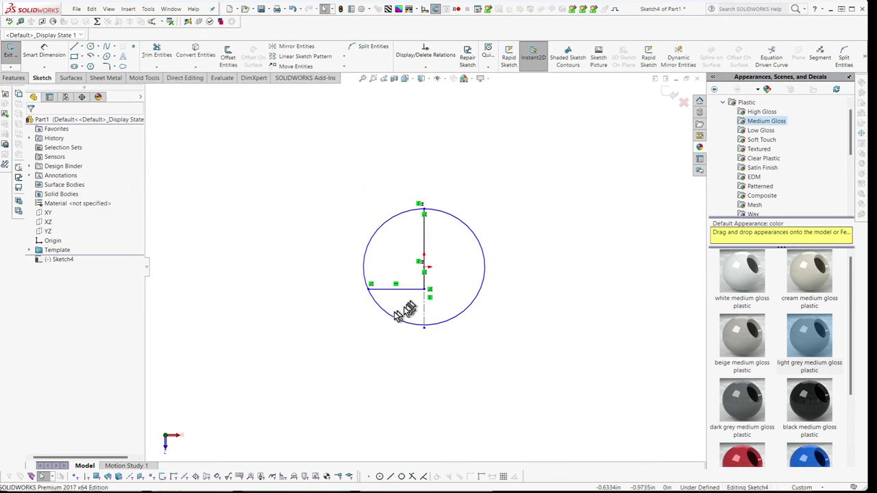
Trim away the circle's lower and right portions, keeping the left arc that closes the profile with the two lines.
right_click_drag(401, 309, 388, 336)
mouse_move(391, 323)
left_mouse_down()
mouse_move(436, 321)
mouse_move(467, 263)
left_mouse_up()
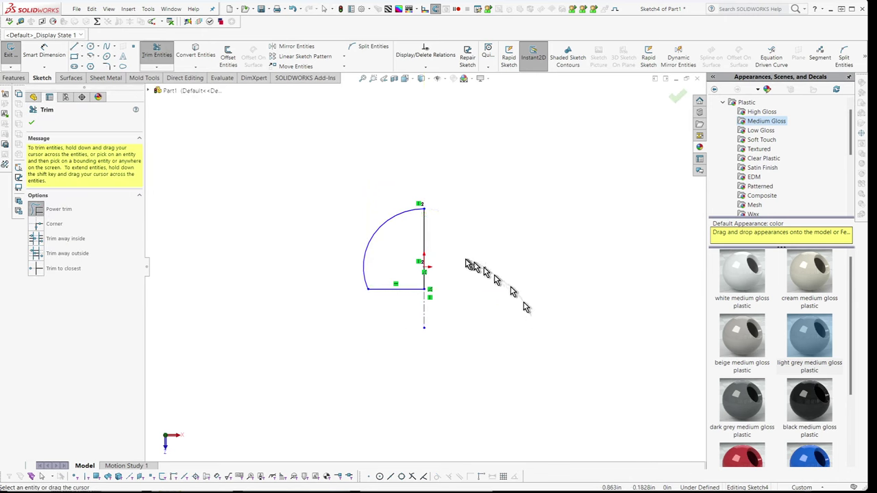
key("Escape")
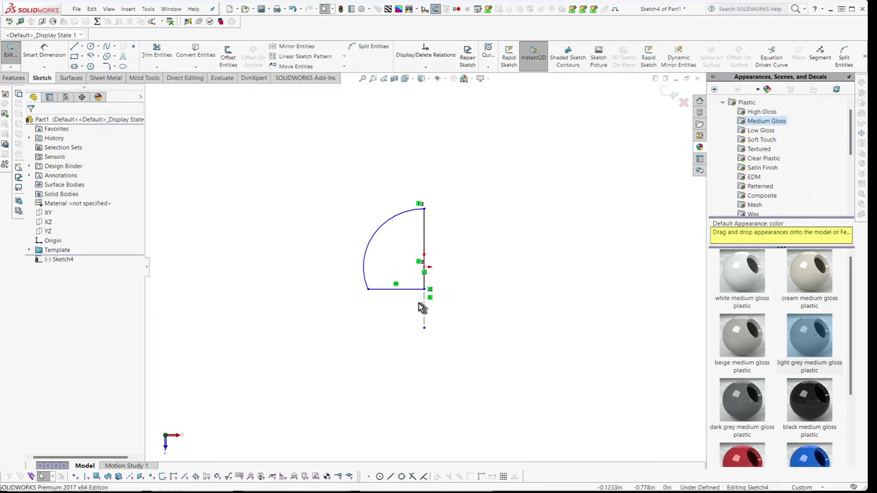
Draw a construction line about 0.45 in long from the arc's lower end and make it tangent to the arc.
key("l")
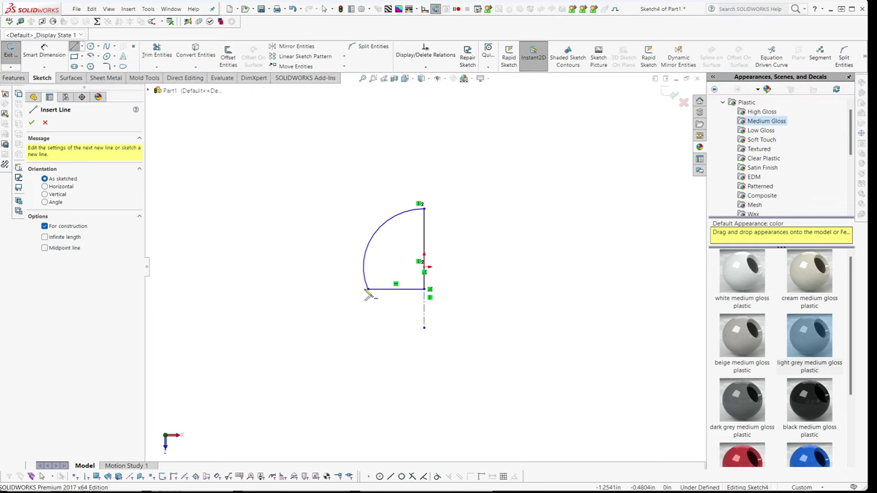
left_click(369, 289)
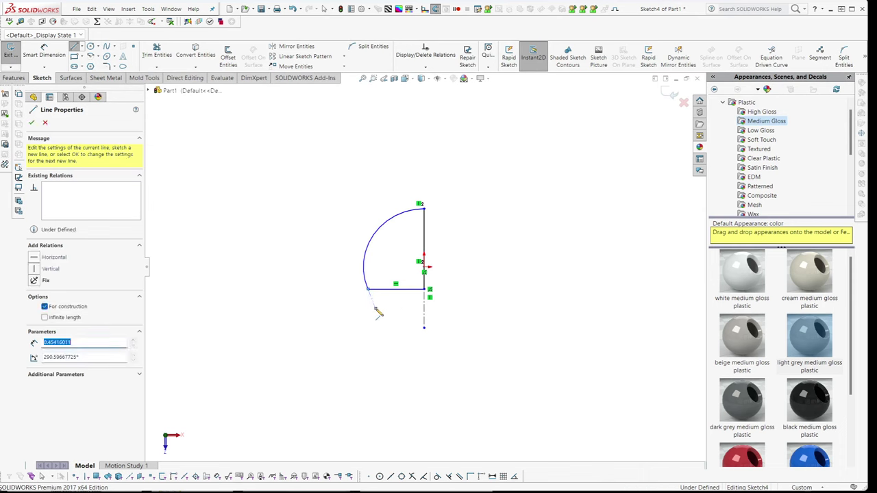
left_click(376, 308)
key("Escape")
left_click(370, 288)
left_click(366, 280, "ctrl")
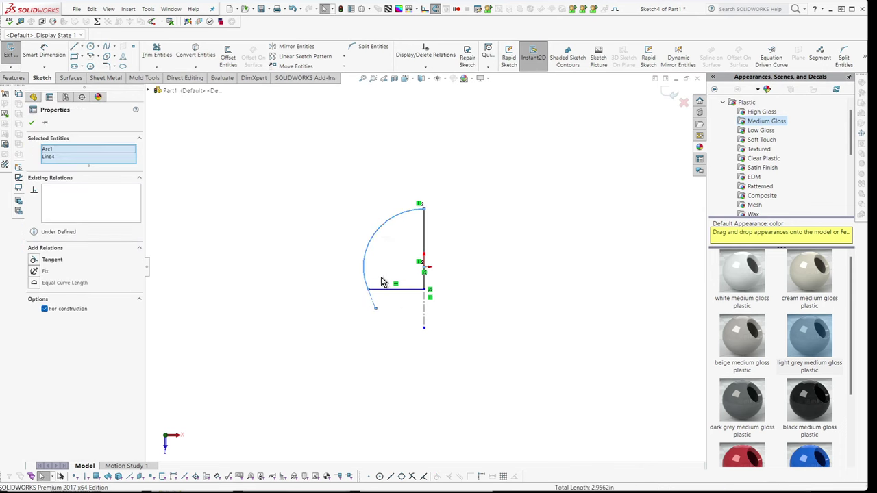
left_click(392, 252)
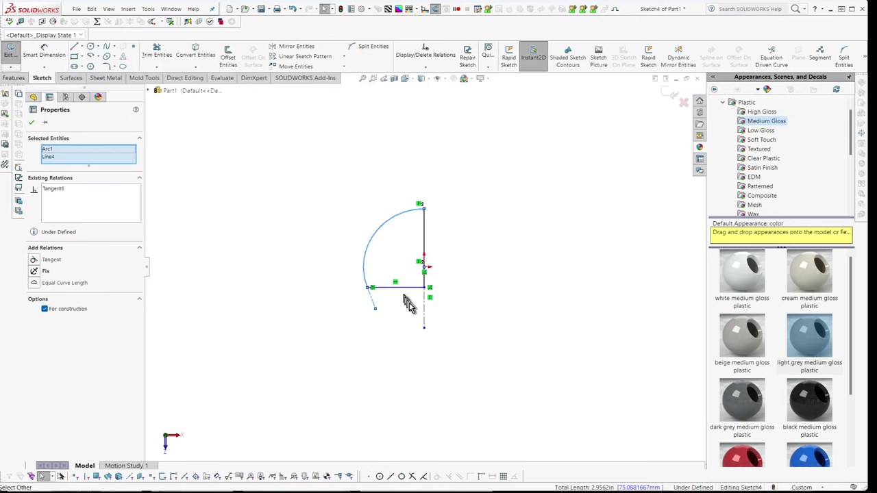
left_click(413, 308)
Dimension the angle between the vertical centerline and the tangent construction line as 40° and place the dimension above the profile.
key("d")
left_click(425, 307)
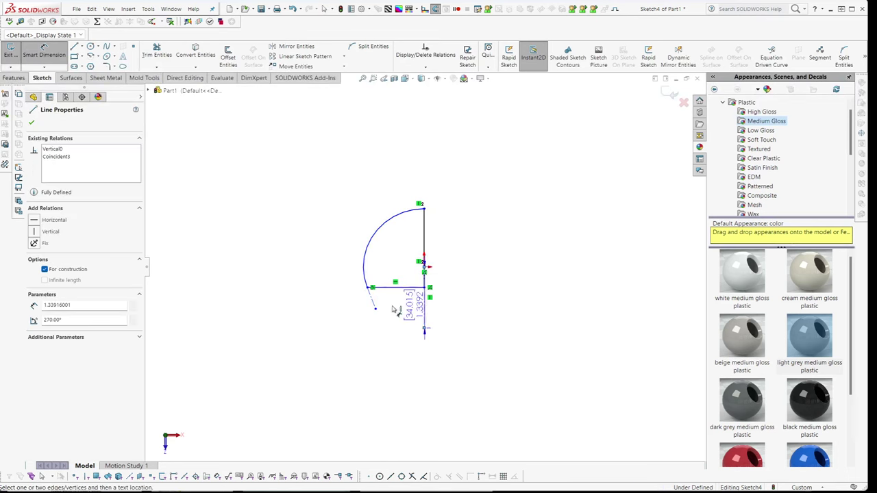
left_click(380, 307)
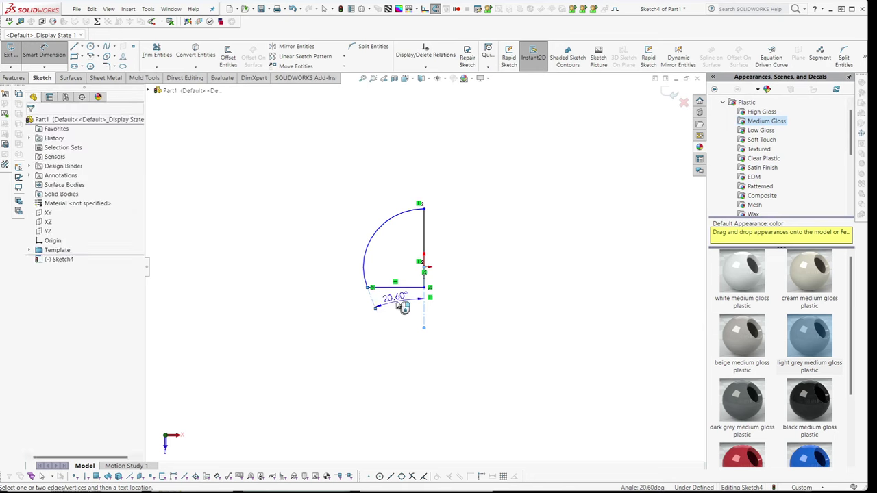
left_click(402, 302)
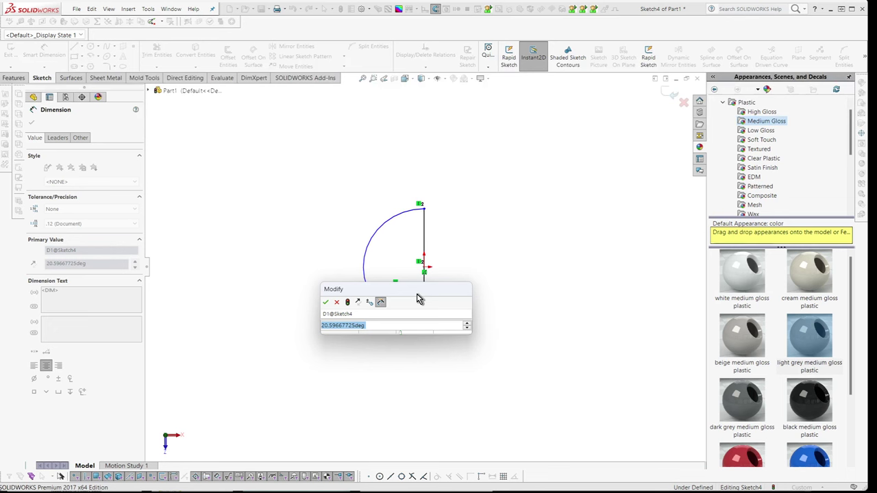
type("45")
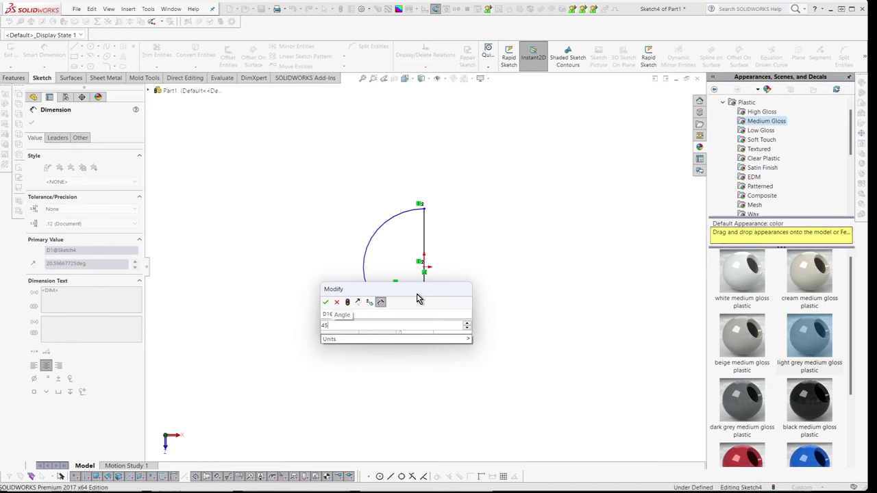
key("BackSpace")
type("0")
key("Return")
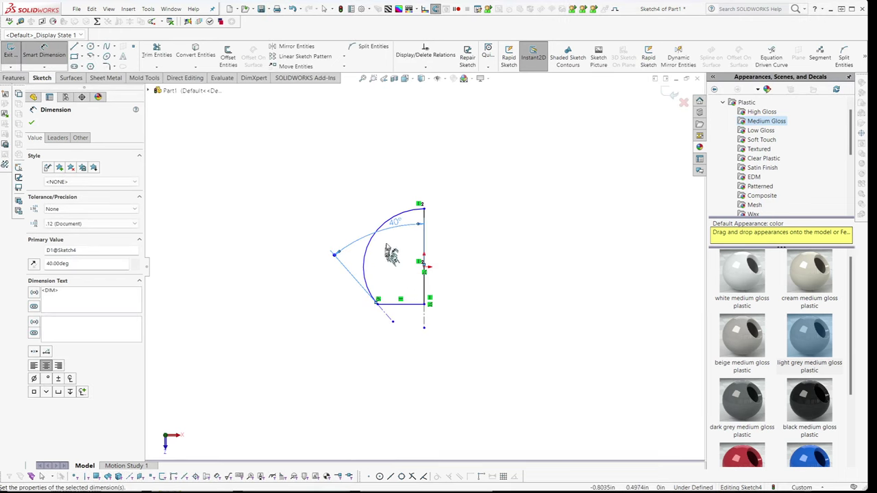
key("Escape")
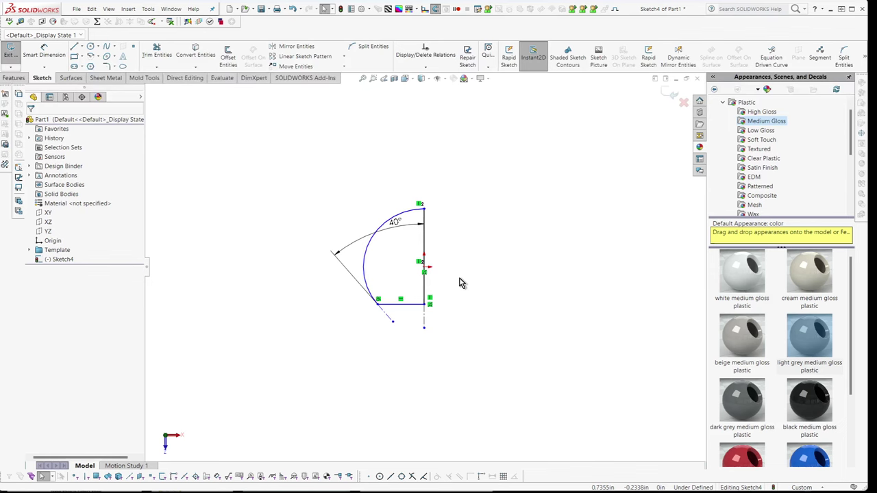
left_click_drag(394, 222, 370, 151)
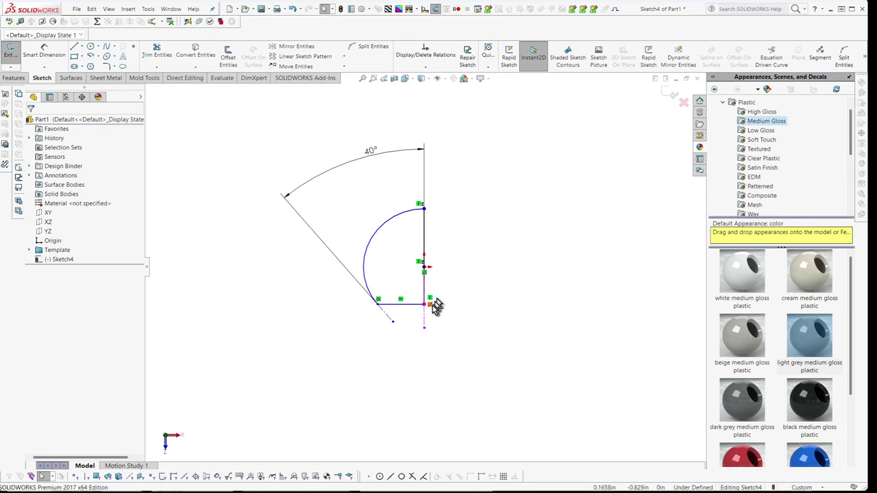
Dimension the arc's radius as 5.25/2 in.
key("d")
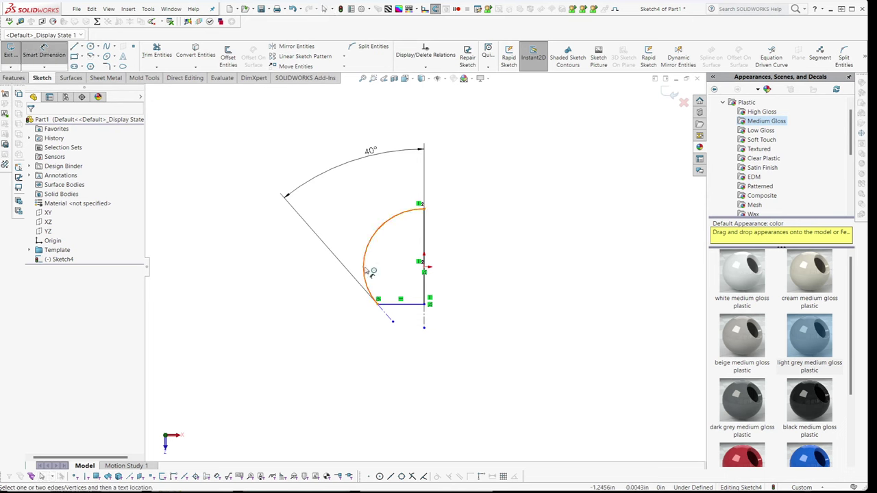
left_click(370, 272)
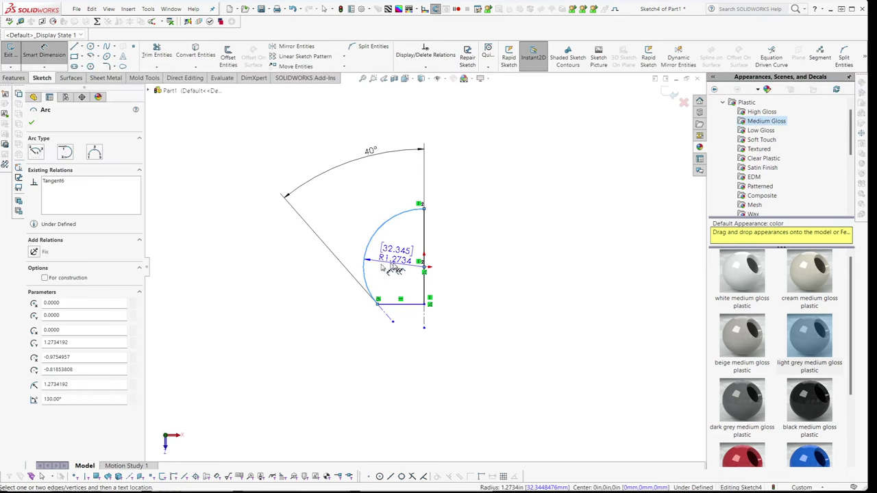
left_click(394, 261)
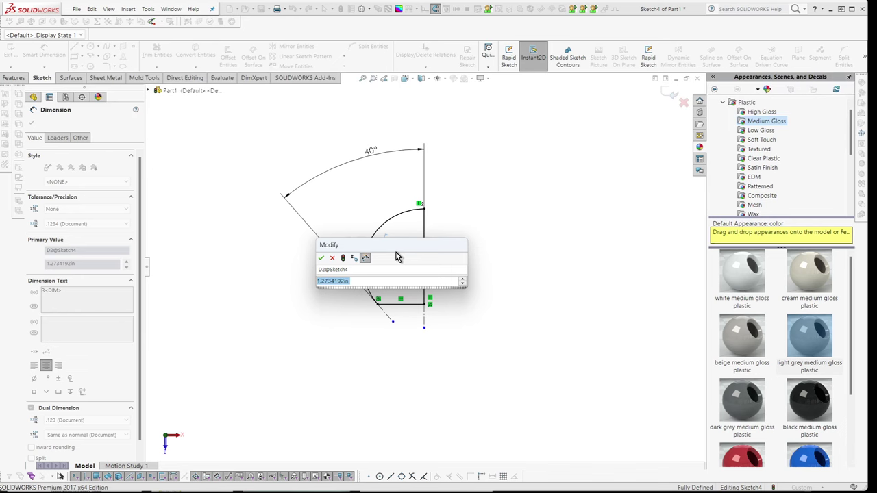
type("5.25/2")
key("Return")
key("Escape")
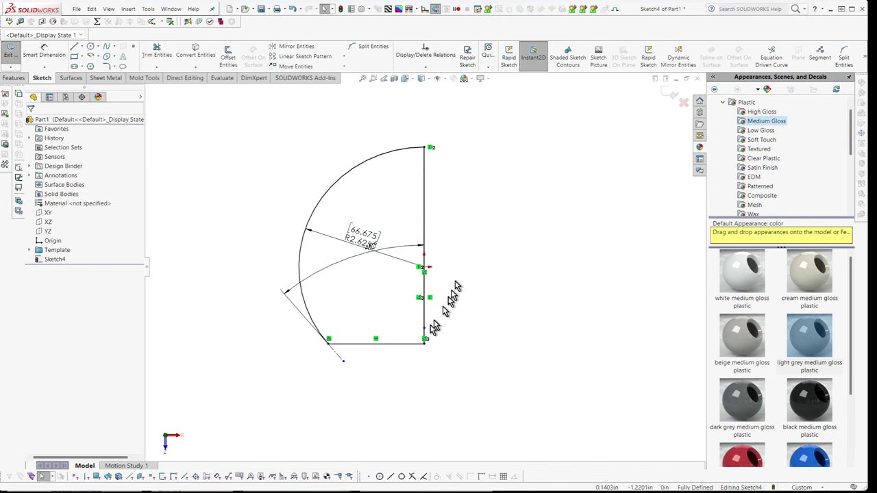
Revolve the profile 360° around its vertical solid line.
left_click(425, 314)
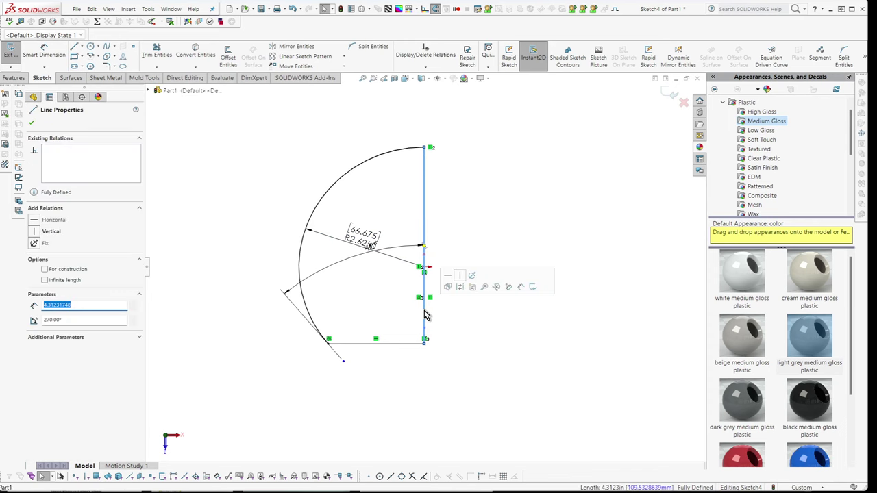
key("r")
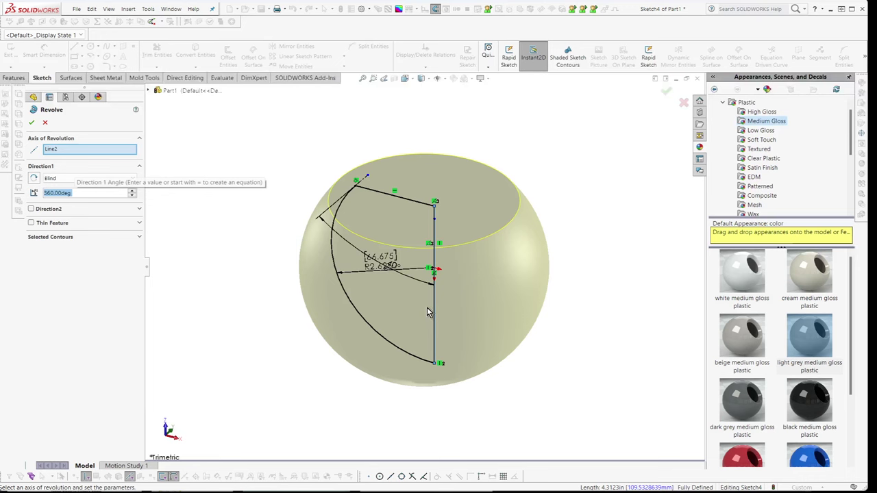
key("Return")
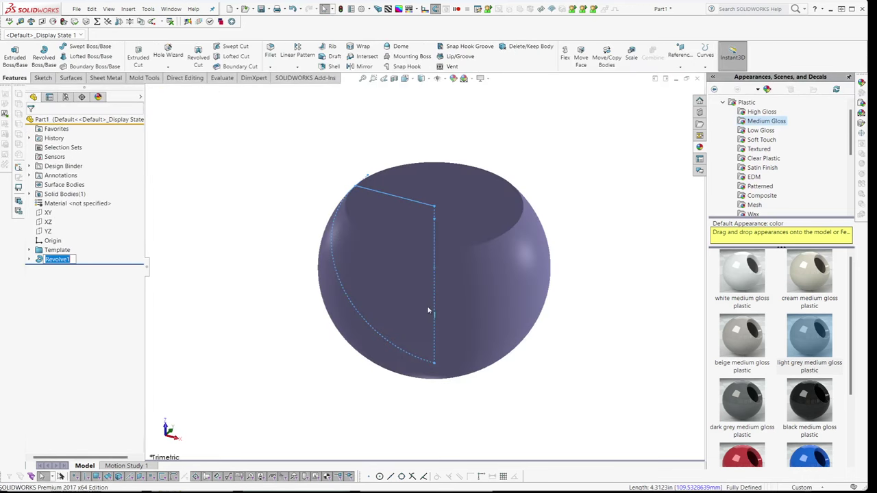
Edit the revolve's sketch and draw a slanted line about 3.96 in long from the horizontal base line up to the vertical axis line.
left_click(27, 261)
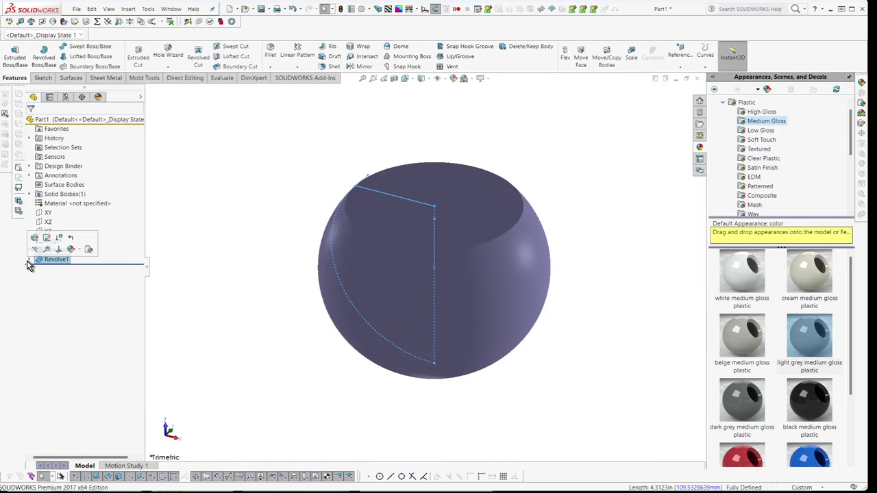
left_click(46, 237)
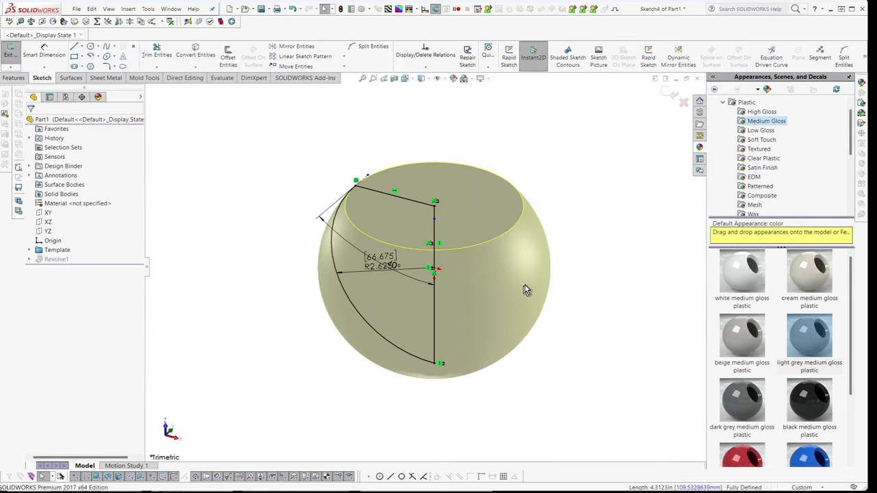
mouse_move(525, 285)
middle_mouse_down()
mouse_move(449, 366)
mouse_move(476, 290)
mouse_move(452, 265)
mouse_move(466, 299)
mouse_move(444, 354)
middle_mouse_up()
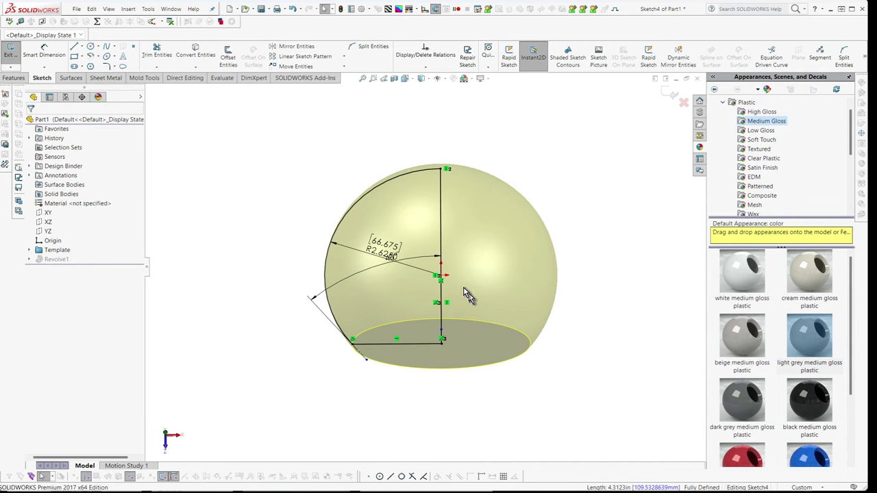
left_click(441, 317)
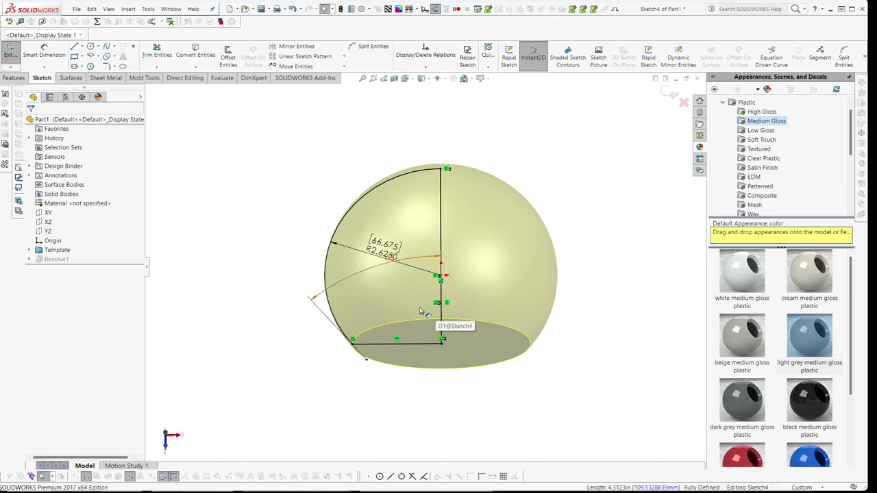
key("l")
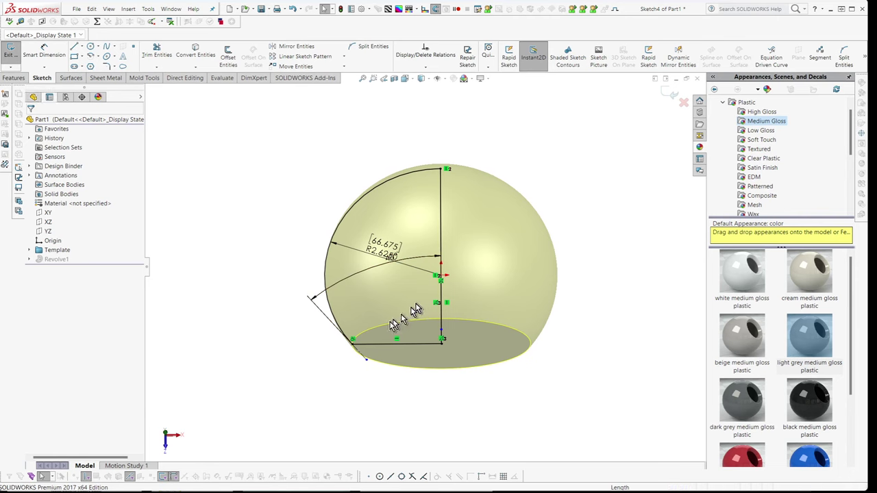
left_click(396, 342)
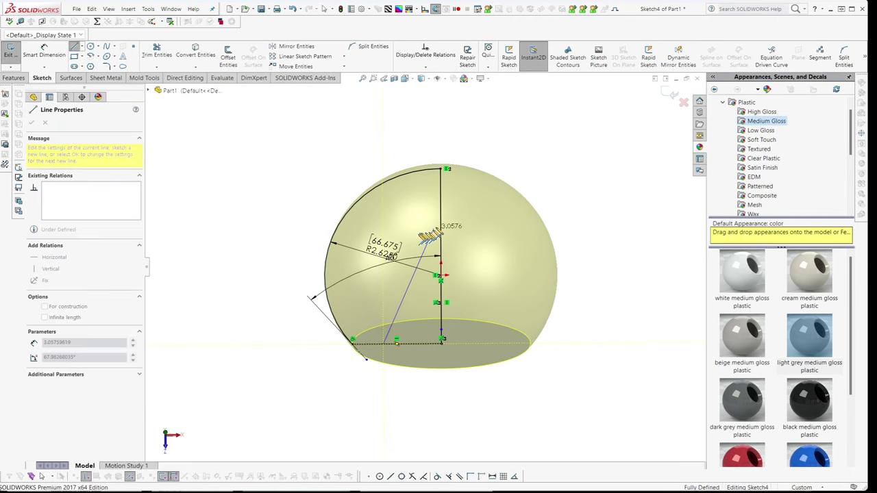
left_click(443, 197)
key("Escape")
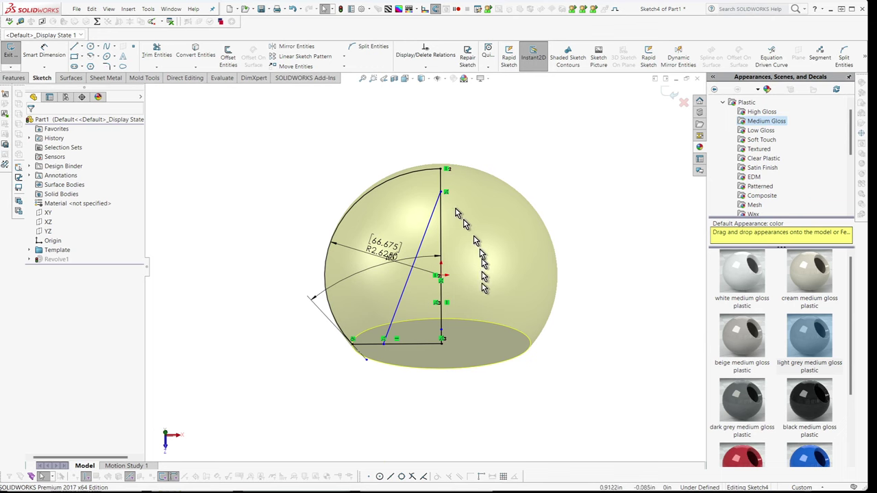
Trim away the inner portion of the base line and the vertical line below the slanted line's upper end.
key("t")
mouse_move(469, 325)
left_mouse_down()
mouse_move(439, 315)
mouse_move(417, 382)
left_mouse_up()
key("Escape")
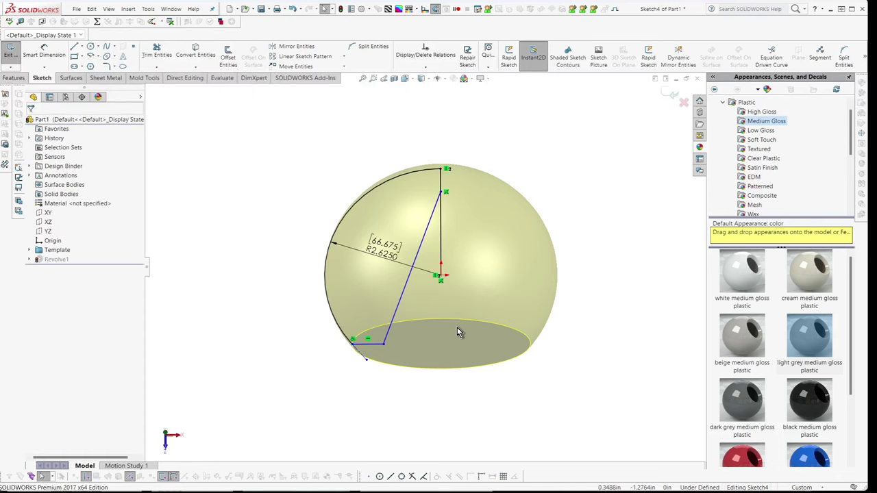
key("t")
left_click_drag(467, 255, 440, 264)
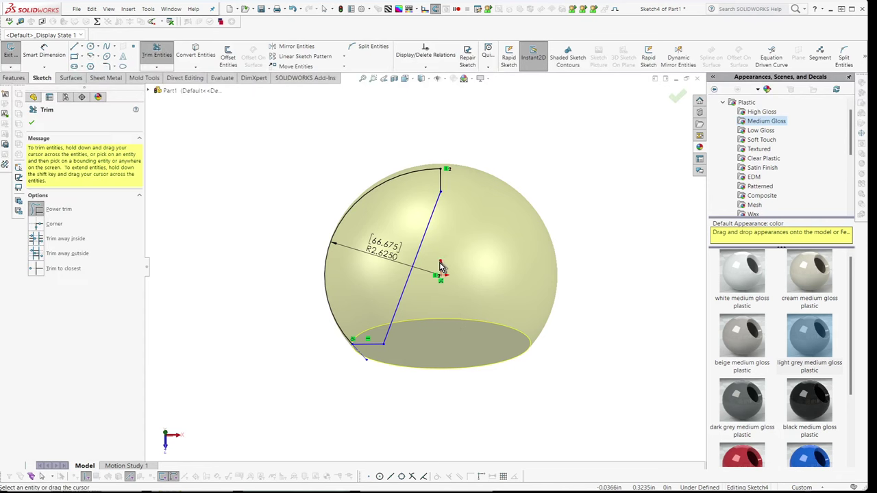
key("Escape")
Replace the slanted line with an outward-bulging three-point arc between the base and vertical lines, and trim the vertical line's excess below it.
left_click(430, 226)
key("Escape")
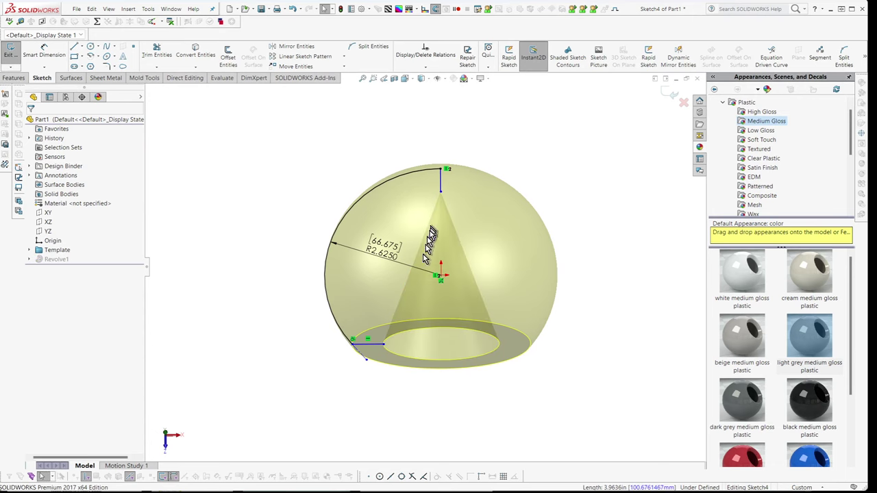
key("a")
left_click(367, 341)
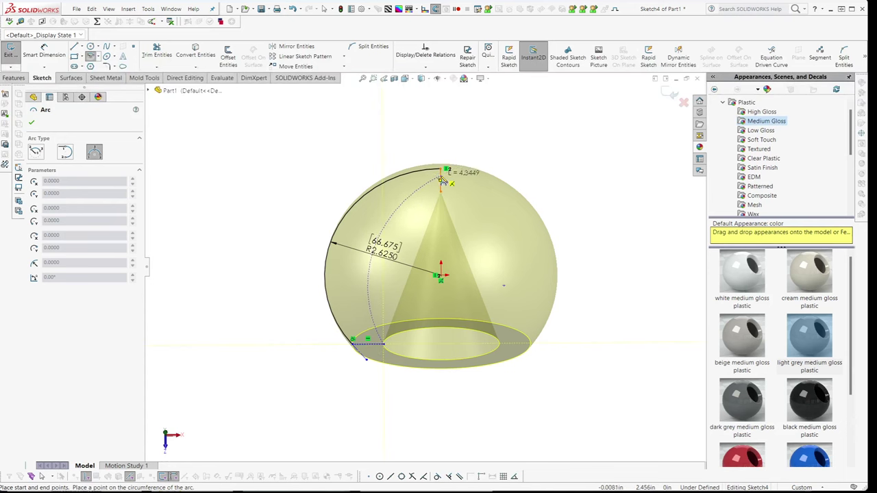
left_click(442, 178)
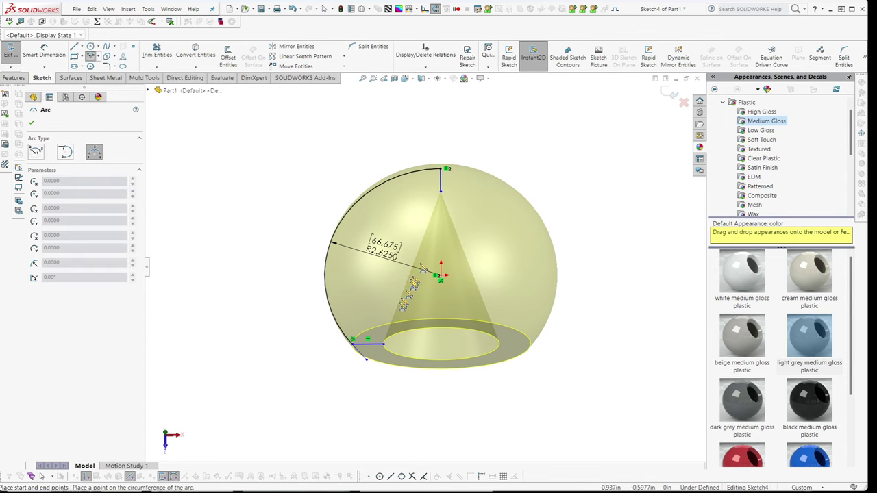
left_click(367, 341)
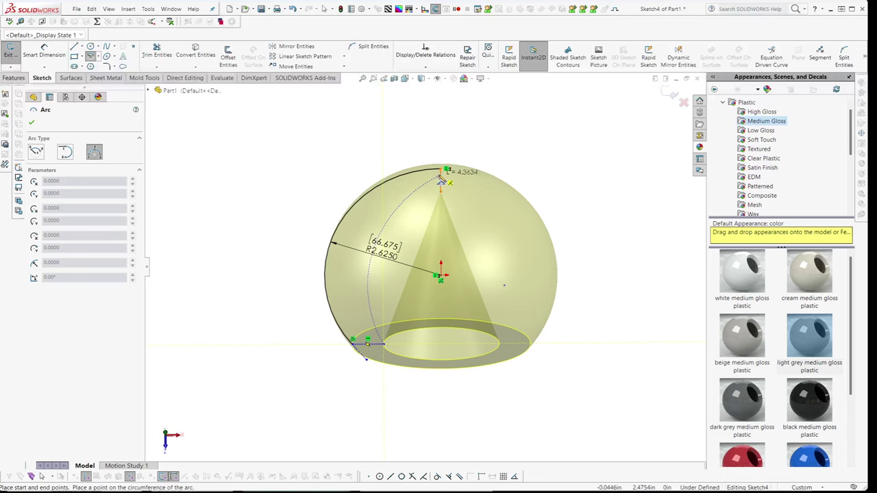
left_click(405, 199)
key("Escape")
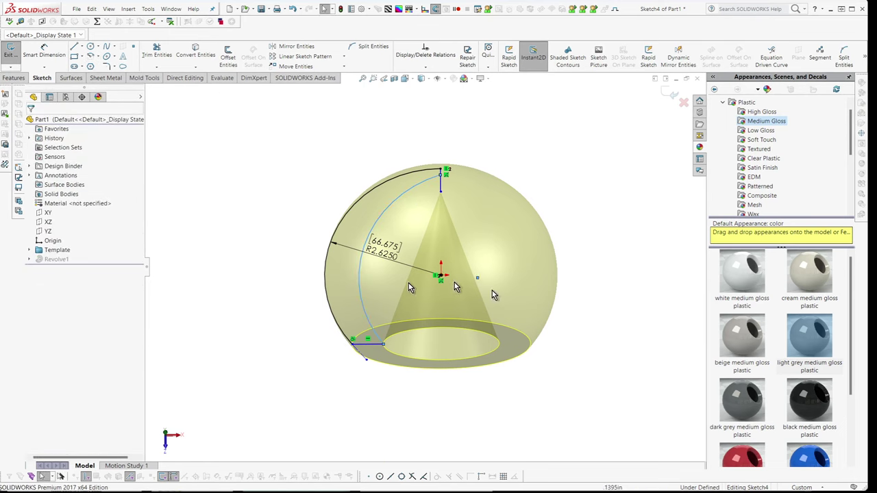
key("t")
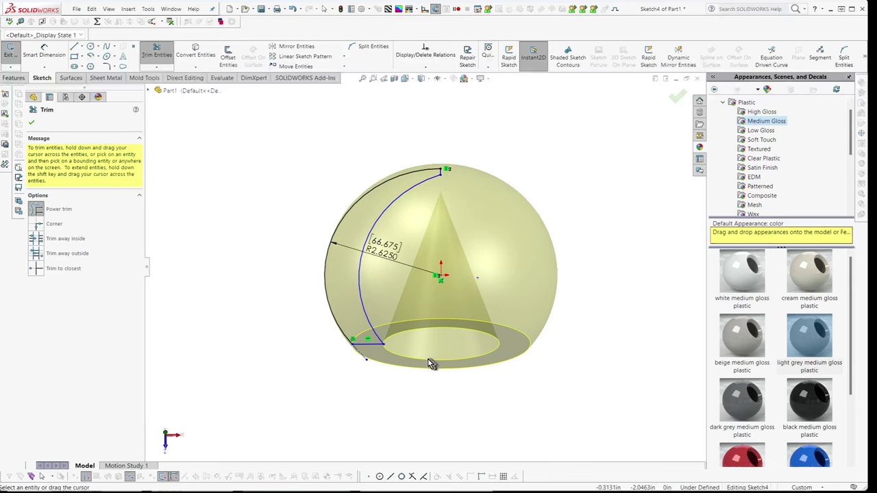
key("Escape")
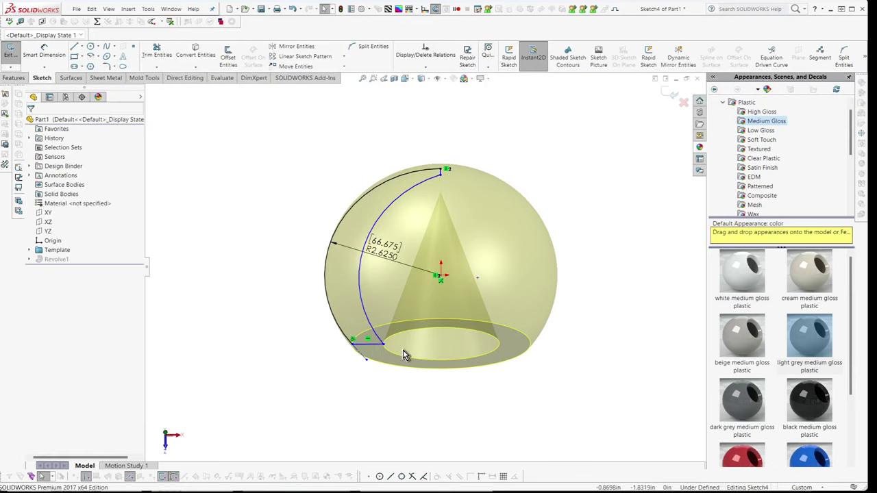
Dimension the short vertical line at the profile's top as 0.1 in.
key("d")
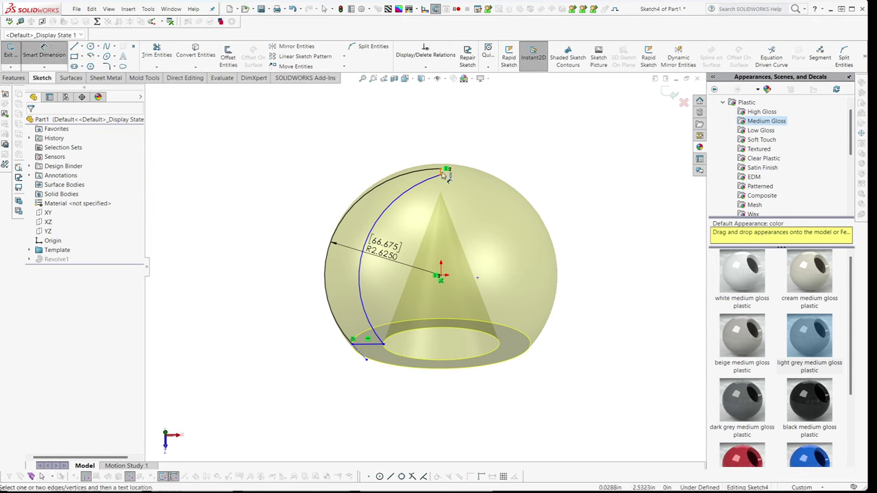
left_click(443, 176)
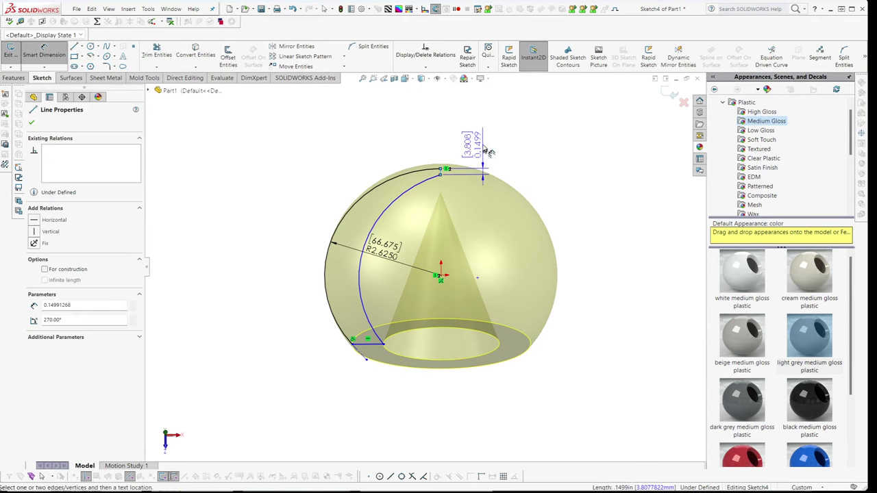
left_click(489, 148)
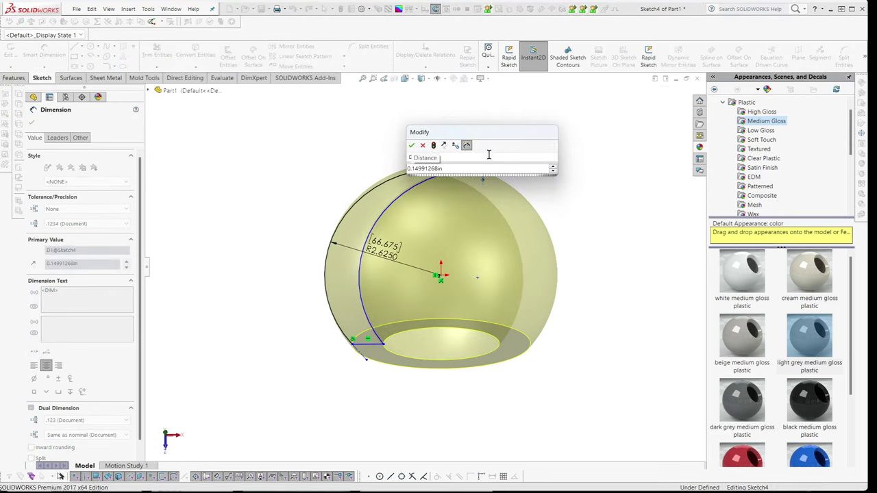
double_click(465, 167)
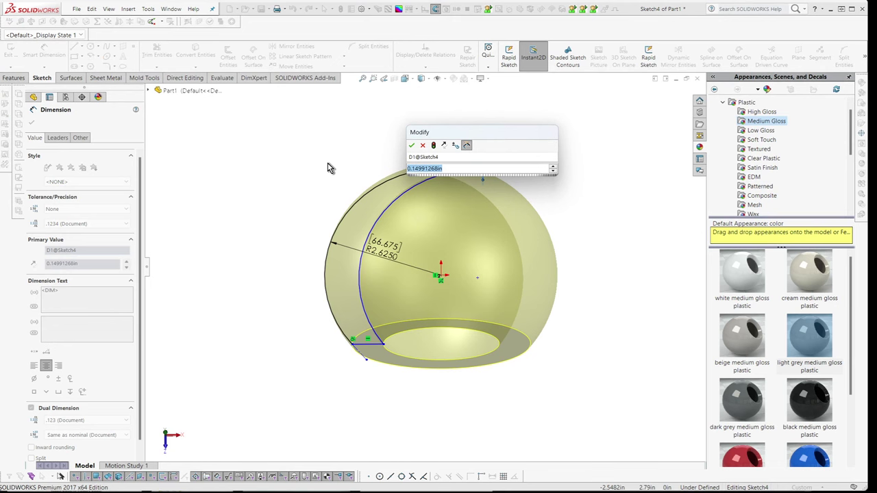
type("0.1")
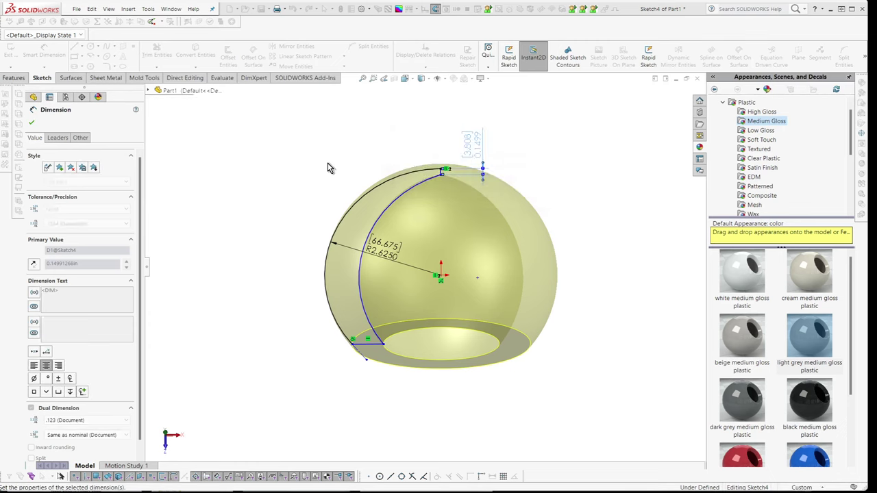
key("Return")
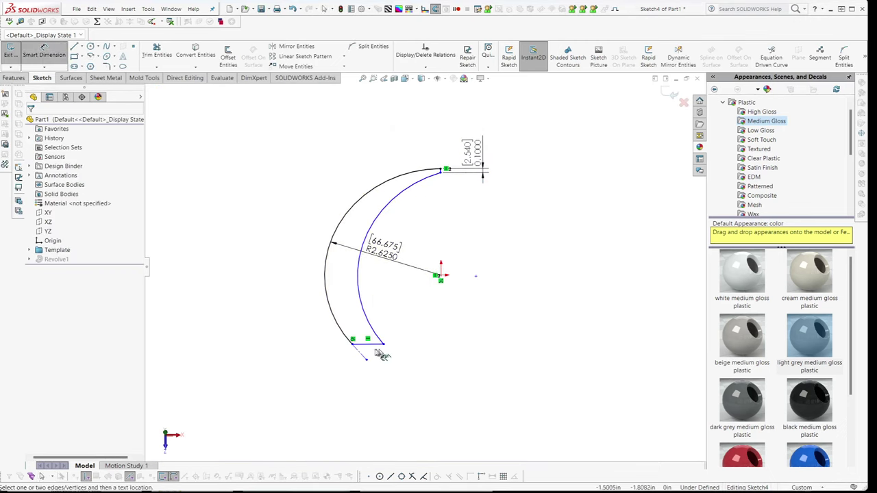
Dimension the horizontal base line's length as 0.38 in and place the dimension below the profile.
left_click(366, 344)
left_click(373, 403)
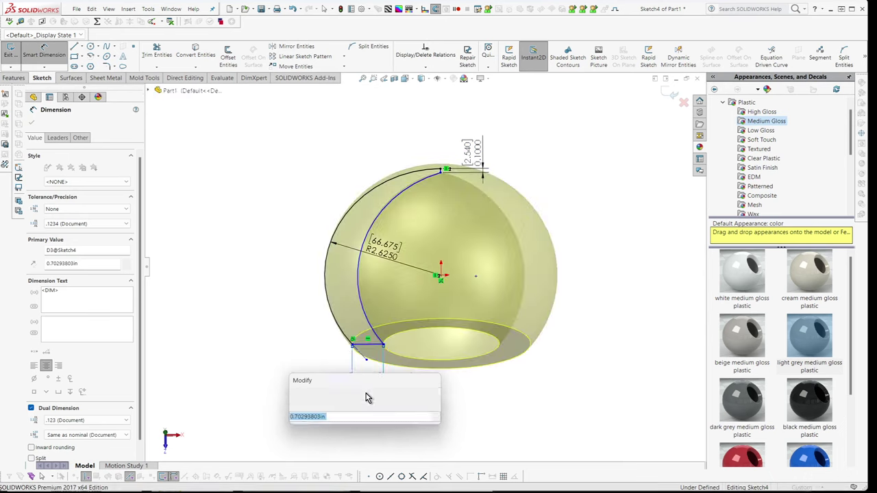
type("0.38")
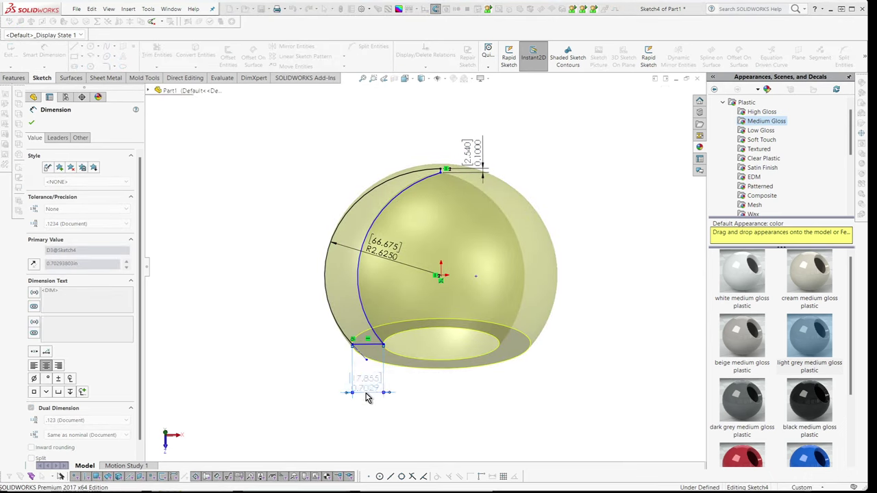
key("Return")
key("Escape")
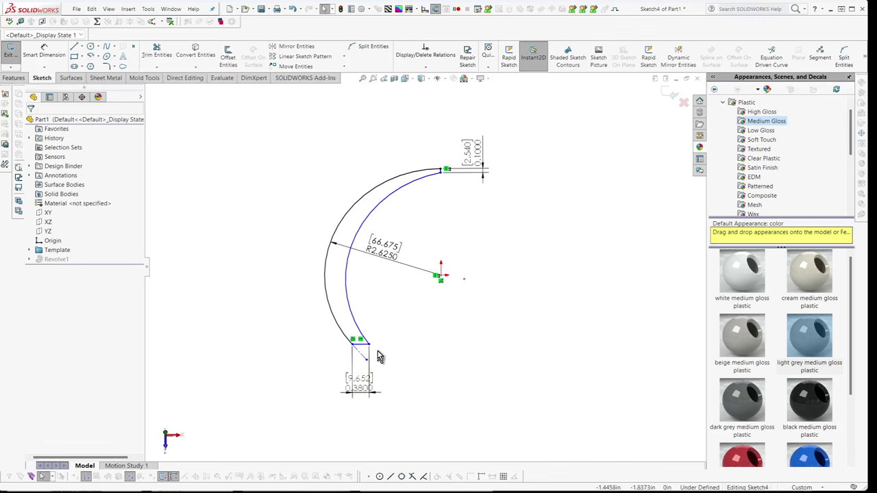
Reshape the inner arc freehand into a flatter curve, pulling its middle toward the vertical axis.
left_click(357, 283)
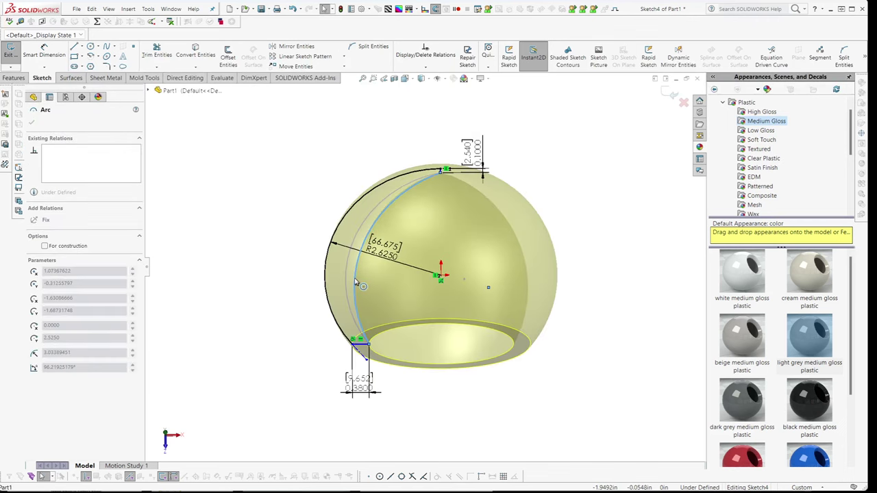
key("Escape")
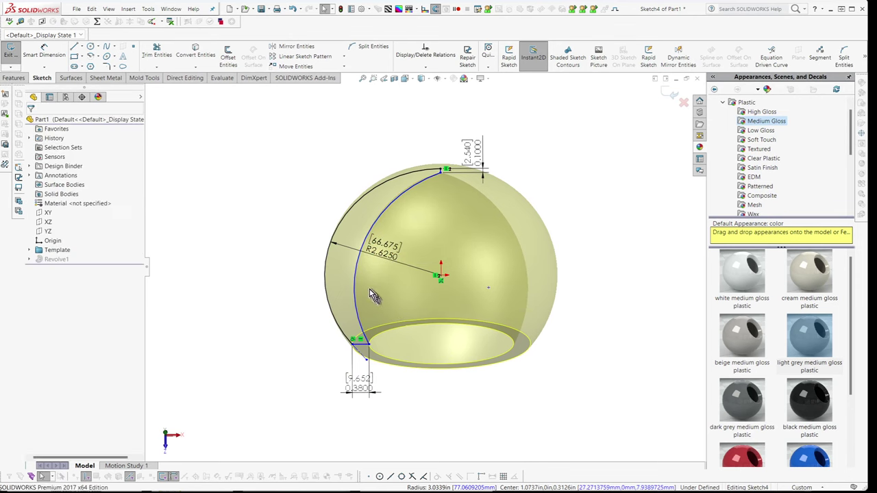
left_click(363, 290)
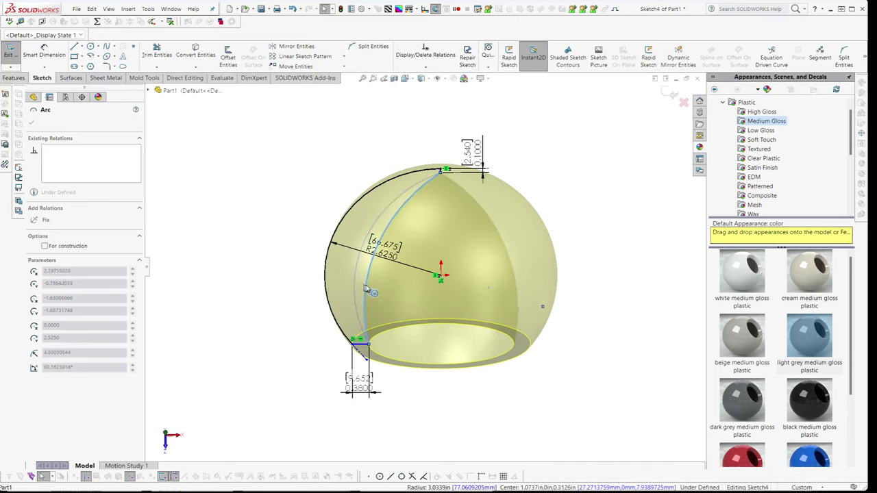
key("Escape")
Draw a construction line about 0.69 in long from the inner arc's upper end and make it tangent to the inner arc.
key("l")
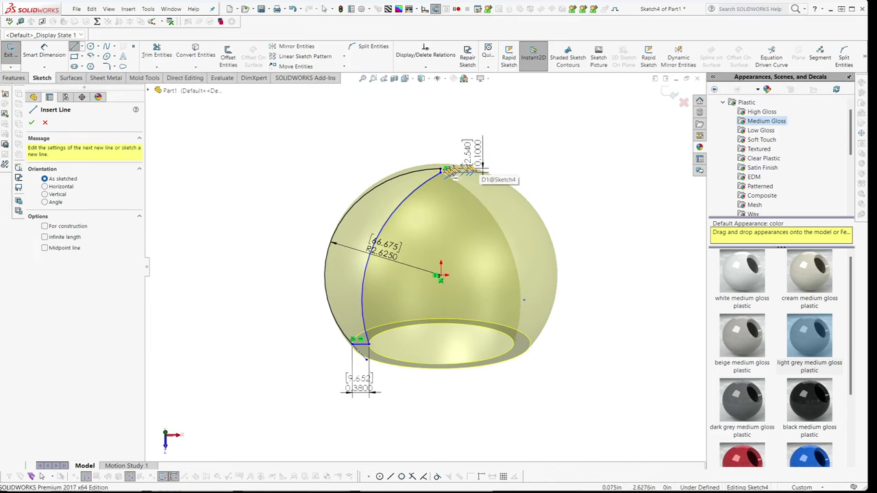
key("Escape")
key("l")
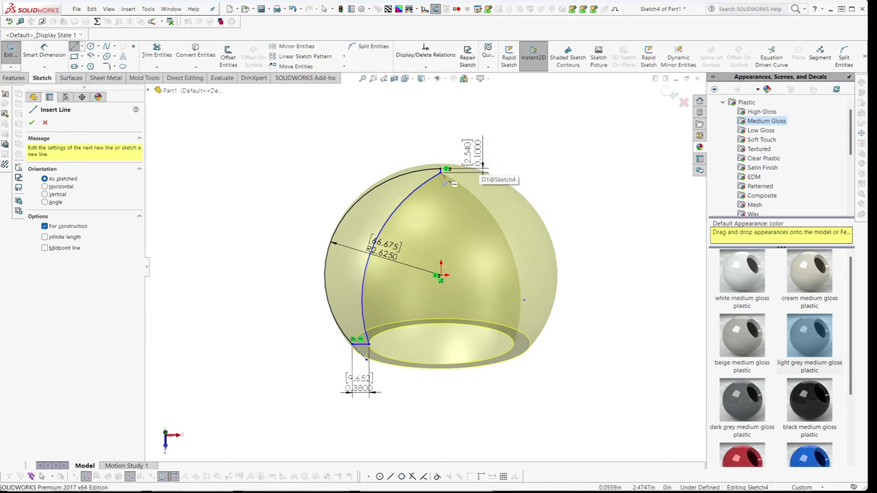
left_click(441, 173)
key("Escape")
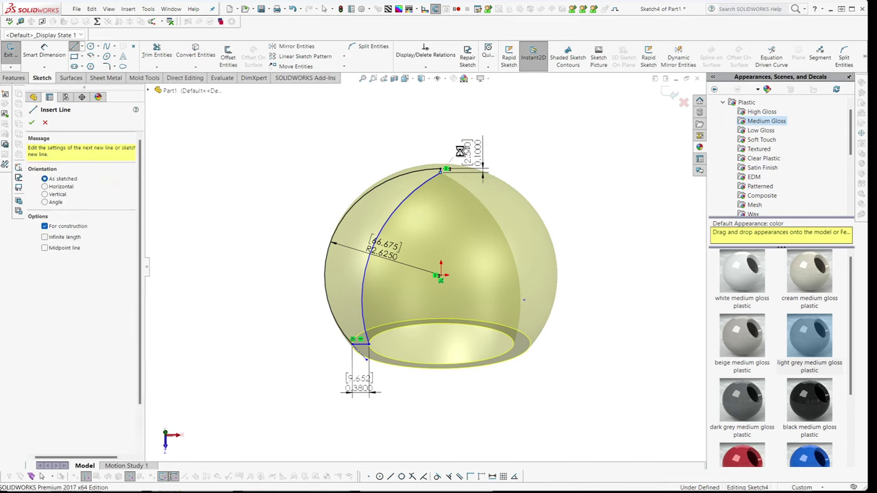
key("Escape")
left_click(434, 179)
left_click(433, 178, "ctrl")
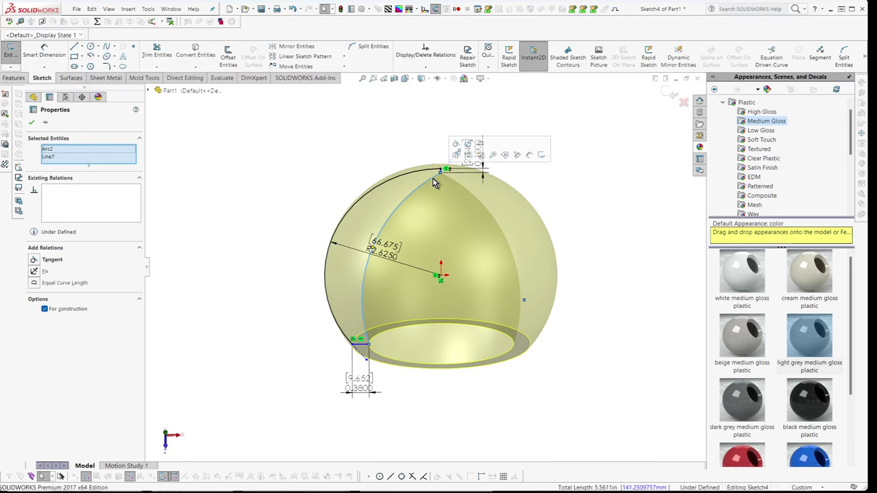
key("Escape")
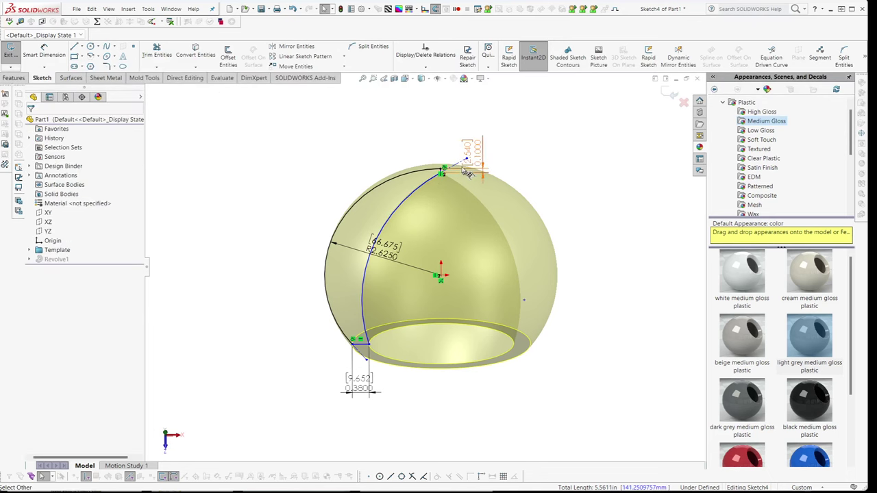
Dimension the angle between the tangent construction line and the short vertical line at the profile's top as 40°.
key("d")
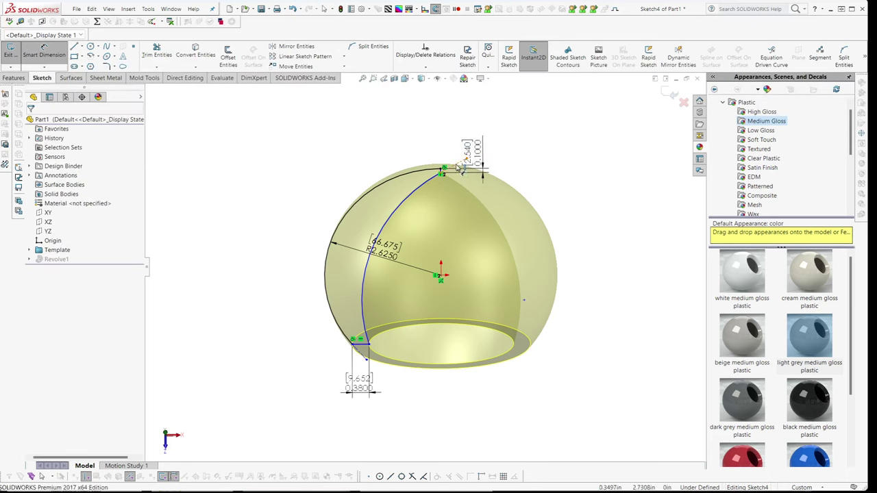
left_click(443, 183)
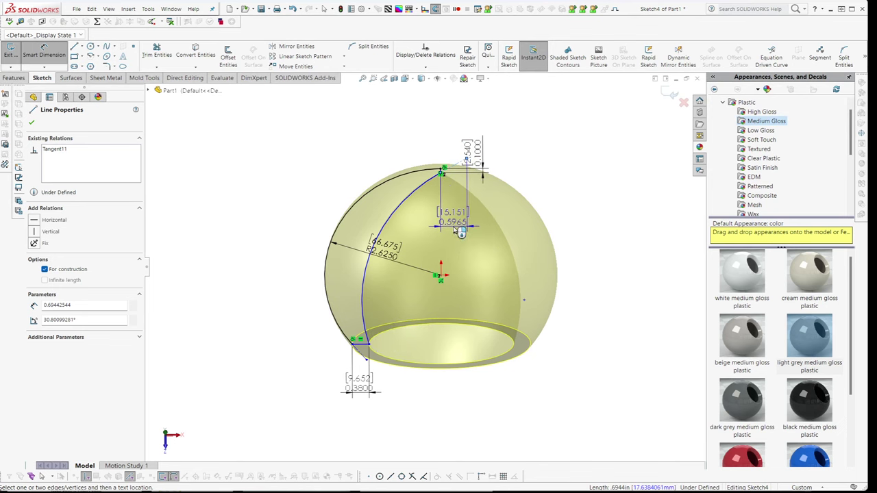
scroll(452, 209, "down", 5)
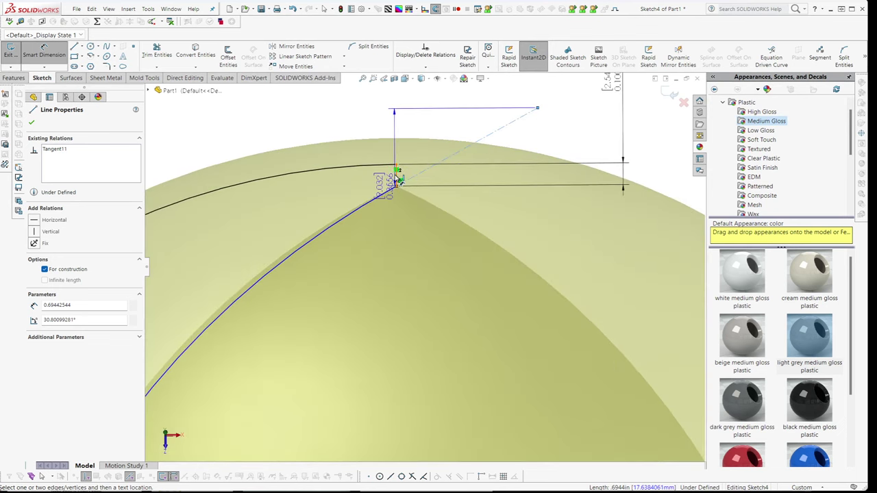
left_click(396, 177)
left_click(432, 108)
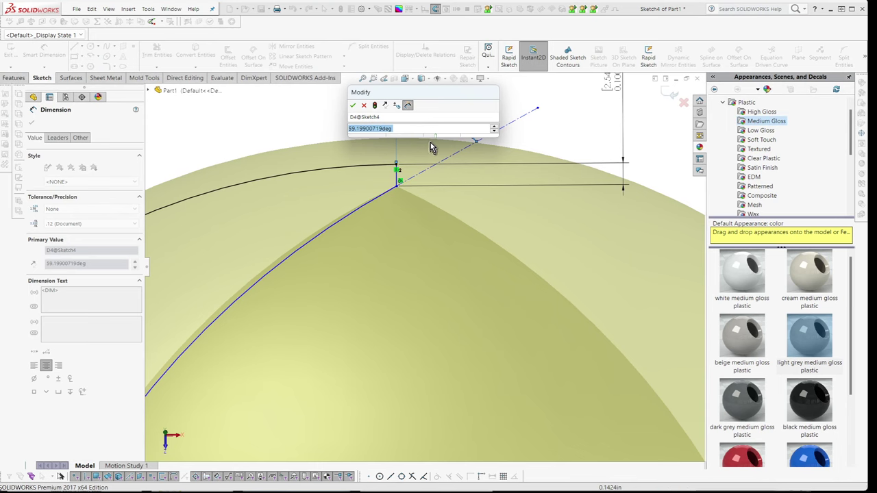
type("40")
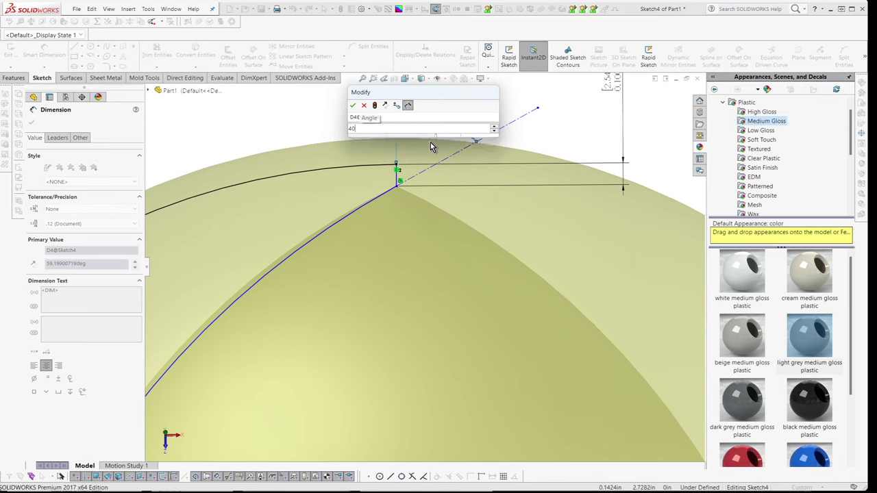
key("Return")
Trim away the upper part of the inner arc, leaving only a short stub above the base line's inner end.
scroll(446, 278, "up", 3)
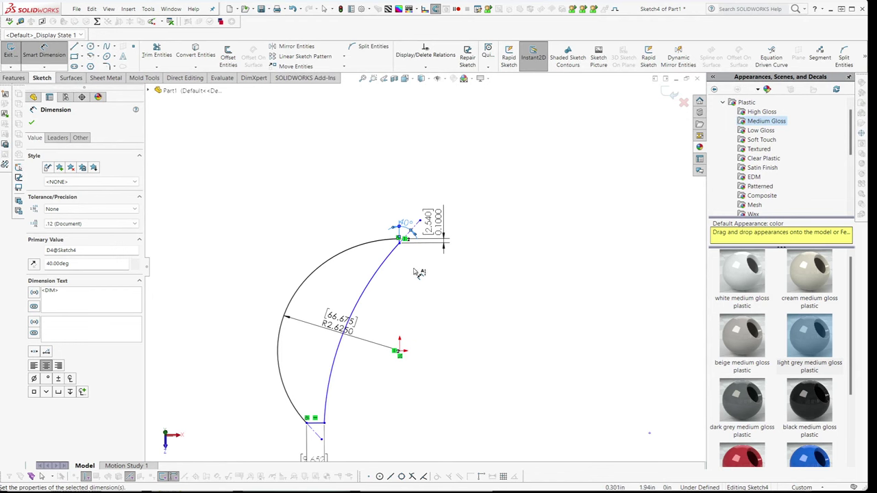
key("t")
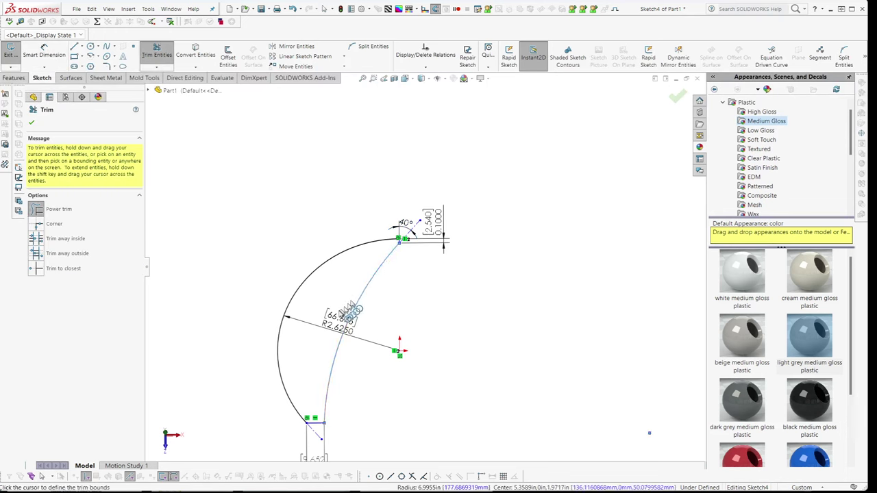
left_click_drag(324, 398, 333, 410)
key("Escape")
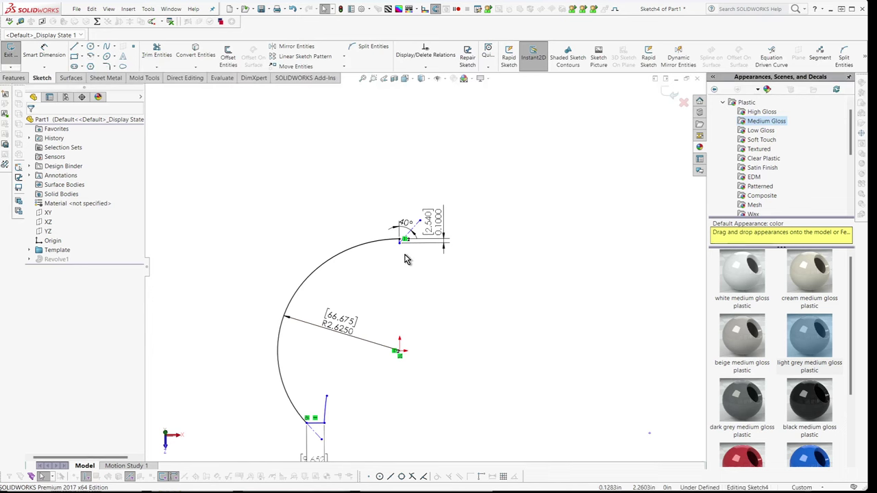
Draw a slanted line from the lower end of the short top vertical line down toward the remaining arc stub.
key("l")
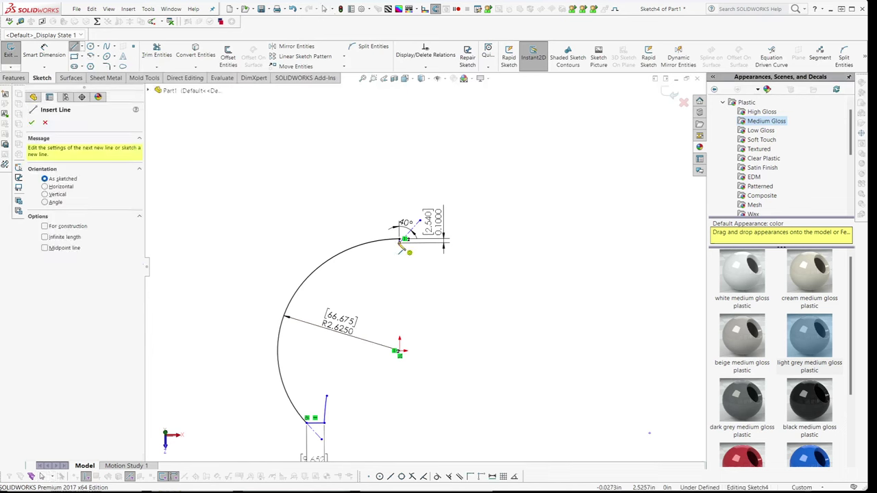
left_click(399, 241)
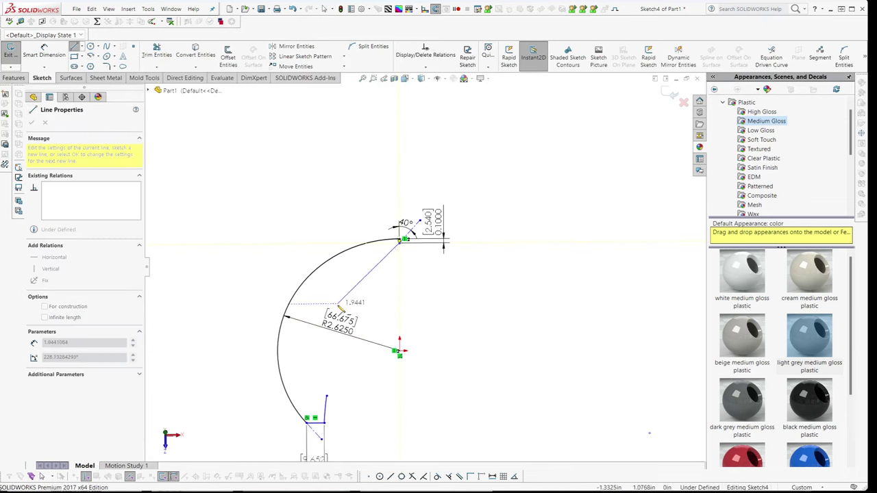
left_click(321, 361)
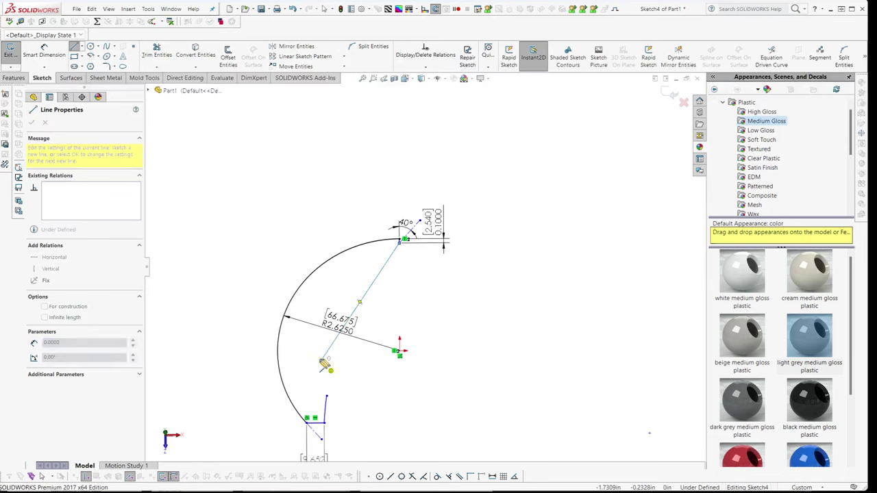